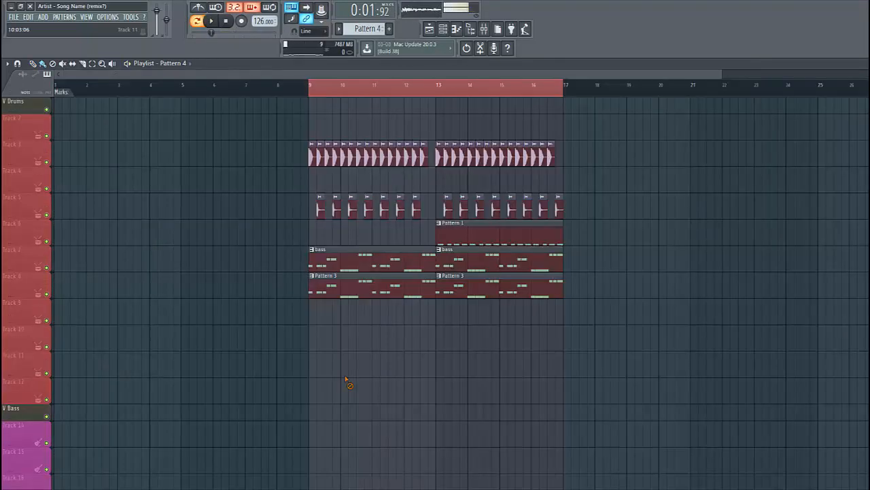
Step: Examine the Serum #3 notes of Pattern 4 in the piano roll while the pattern plays
left_click(443, 28)
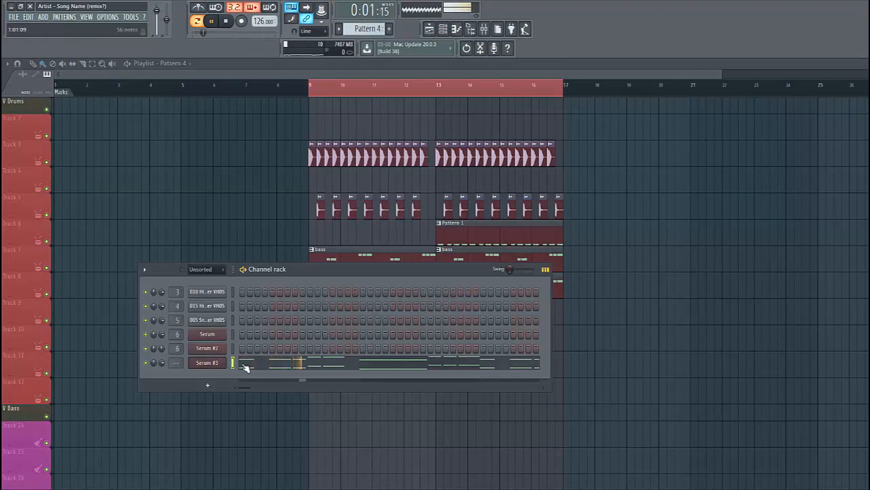
left_click(243, 364)
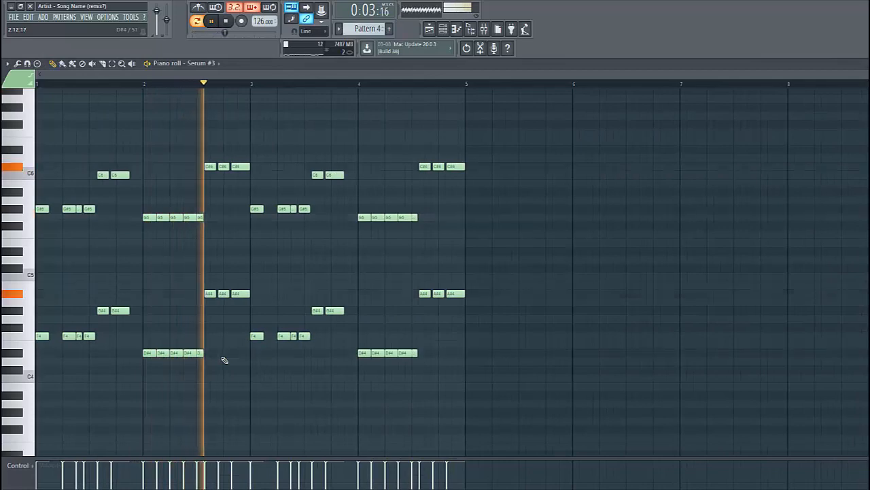
key("space")
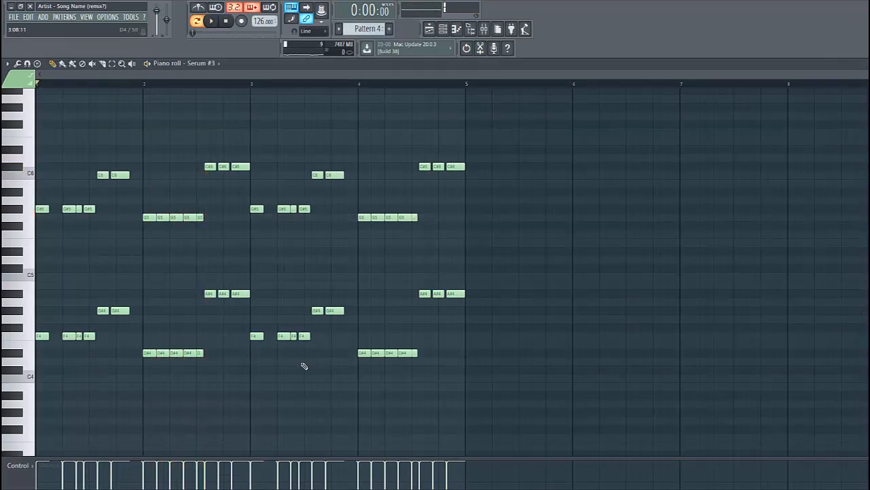
key("Escape")
Step: Load the Analog wavetable Jno into oscillator A of Serum #3 and give it 3 unison voices with 0.02 detune
left_click(206, 363)
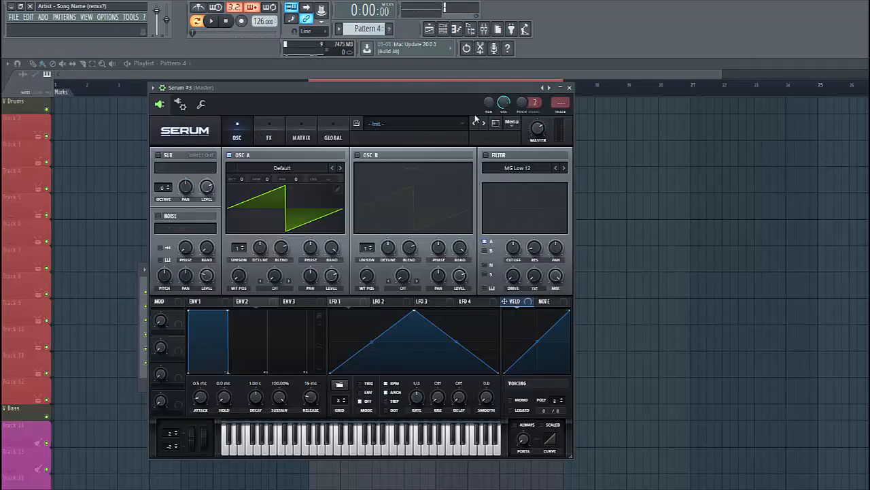
left_click_drag(458, 91, 499, 87)
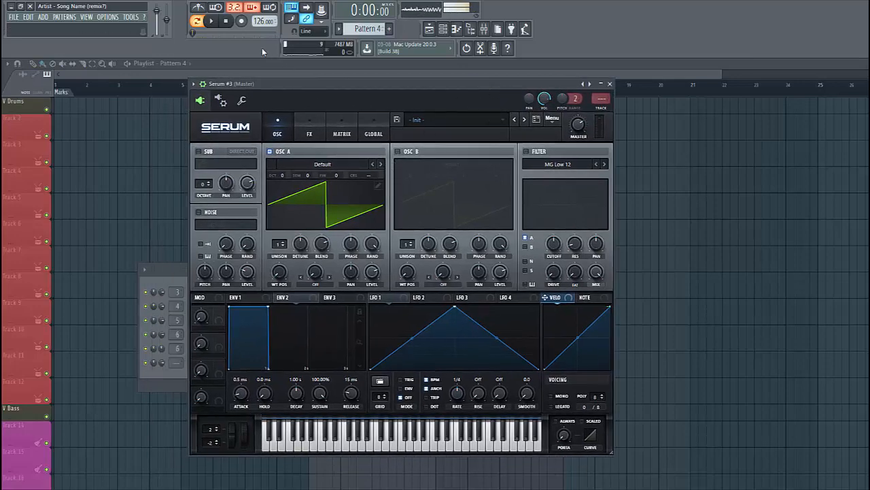
key("space")
left_click(334, 165)
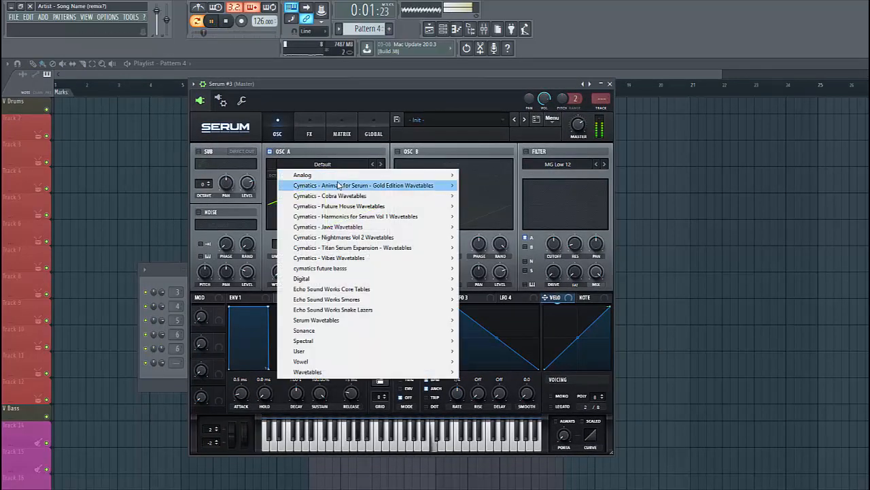
mouse_move(342, 179)
left_click(527, 305)
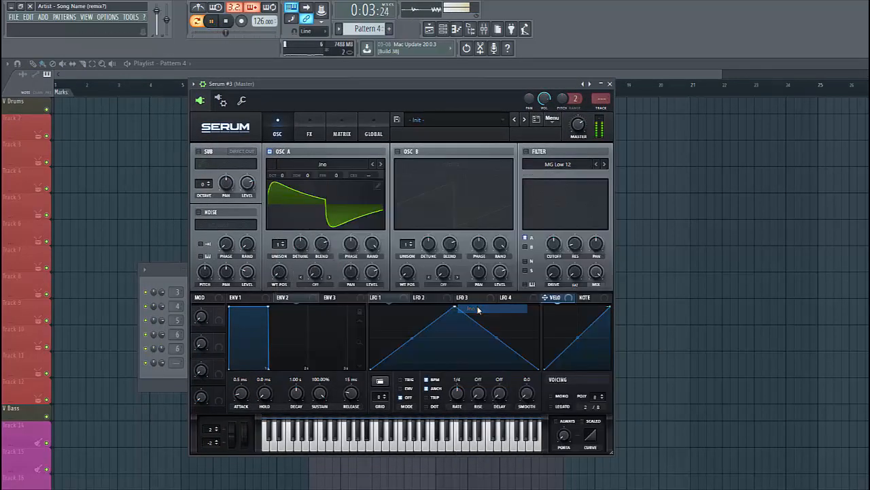
left_click_drag(280, 243, 294, 271)
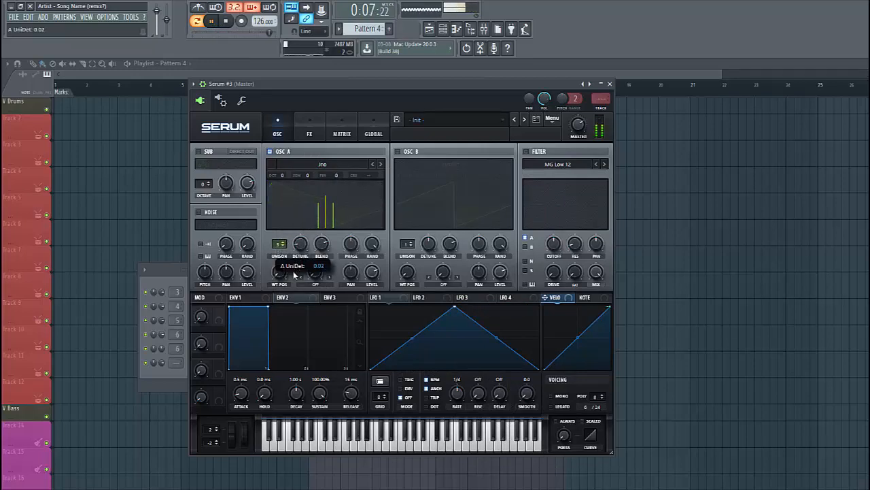
Step: Enable the filter with the MG Low 24 type and set its cutoff to about 941 Hz
left_click(525, 151)
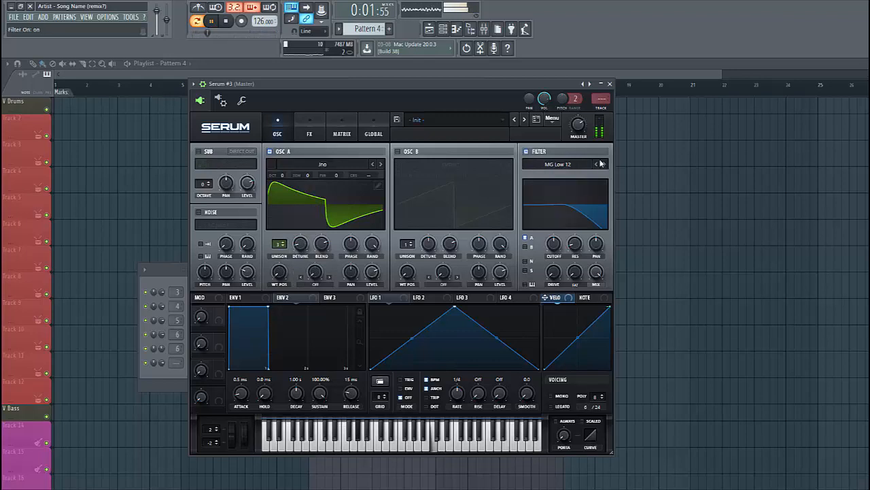
left_click(604, 164)
left_click_drag(557, 240, 558, 243)
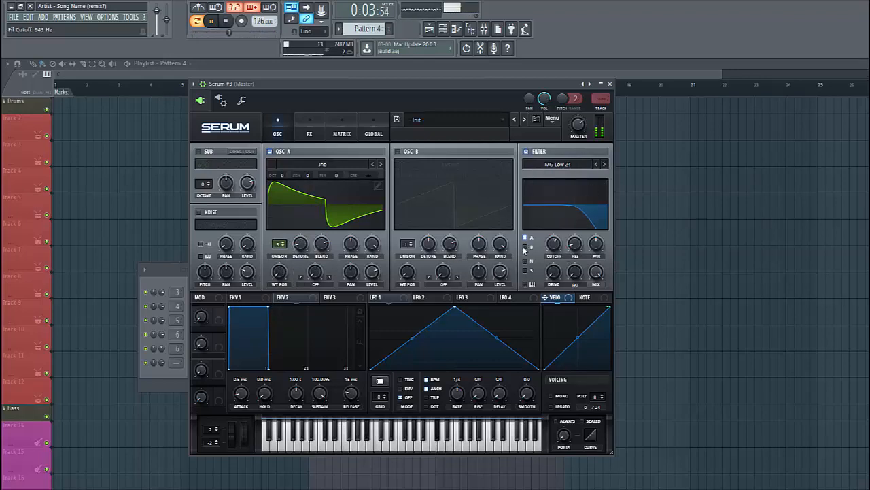
Step: Enable oscillator B, routed through the filter, with the Analog wavetable Basic_Wrd raised by one octave
left_click(398, 152)
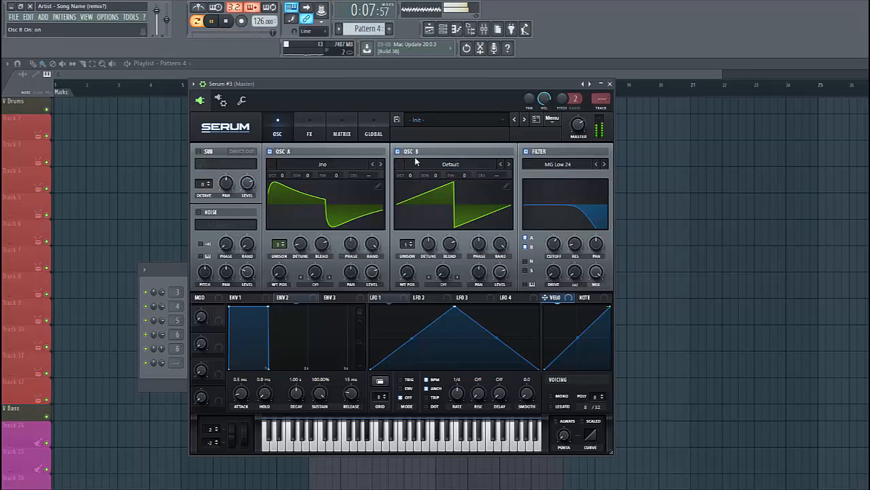
left_click(420, 163)
mouse_move(449, 174)
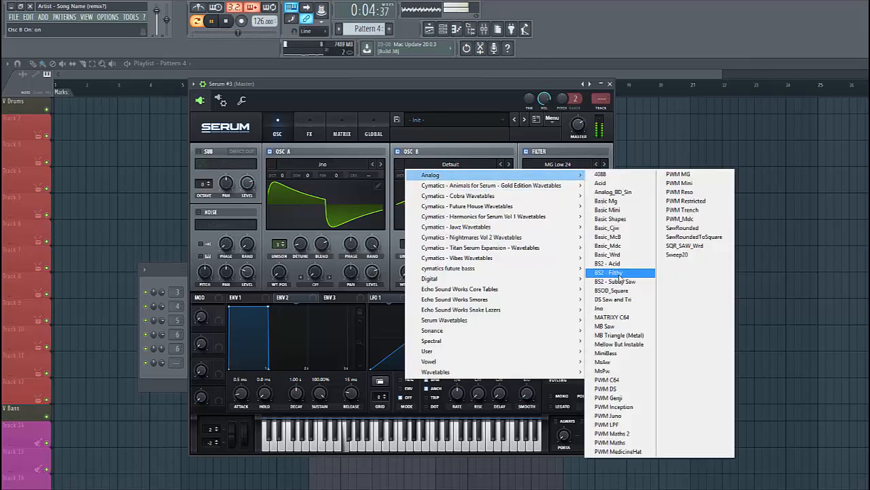
left_click(607, 255)
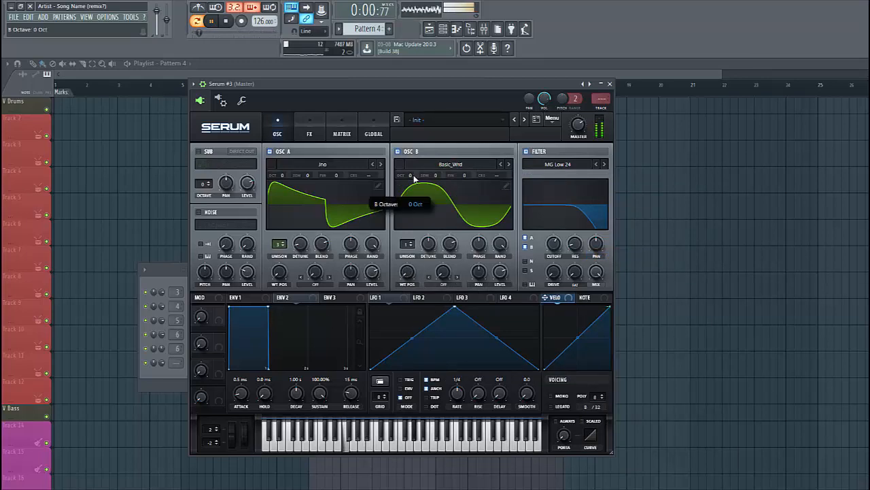
left_click_drag(413, 178, 414, 185)
Step: Set oscillator B's warp mode to Asym + with a warp amount of 14%
left_click(443, 284)
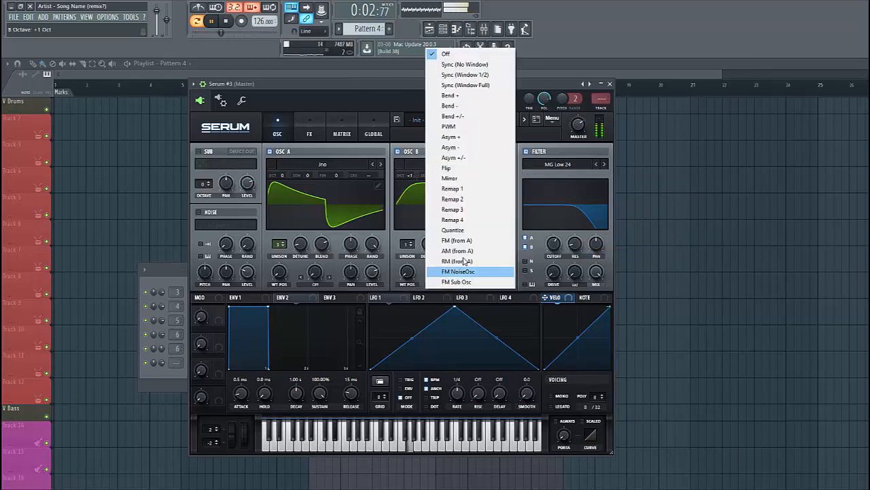
left_click(451, 137)
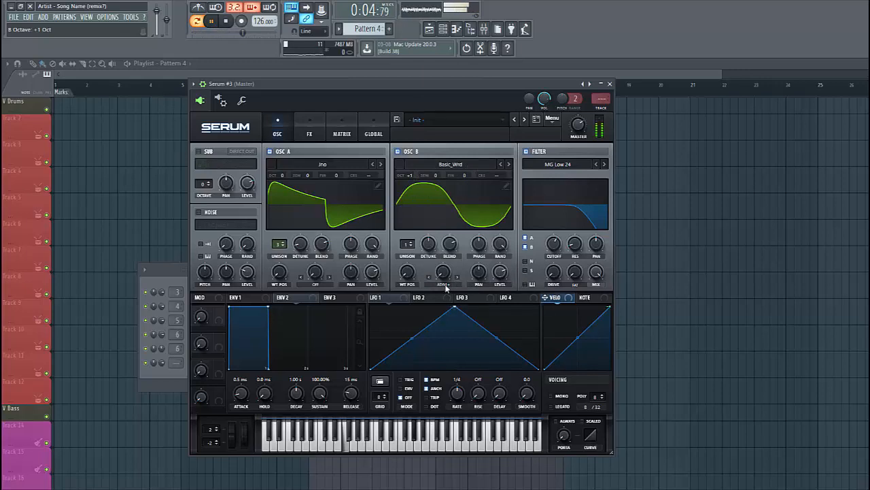
left_click_drag(443, 273, 444, 263)
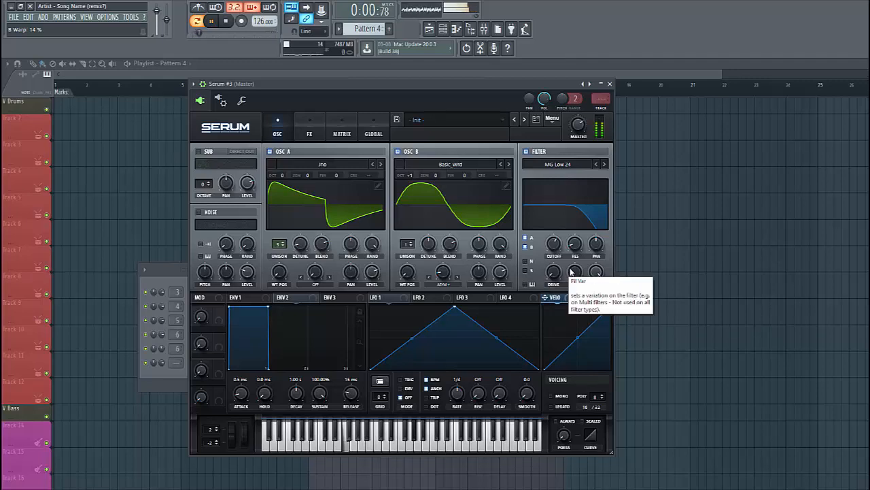
Step: Lower the filter cutoff to 83 Hz and shape ENV 2 with 100 ms decay, 18% sustain and 71 ms release
left_click_drag(553, 278, 536, 263)
left_click(283, 298)
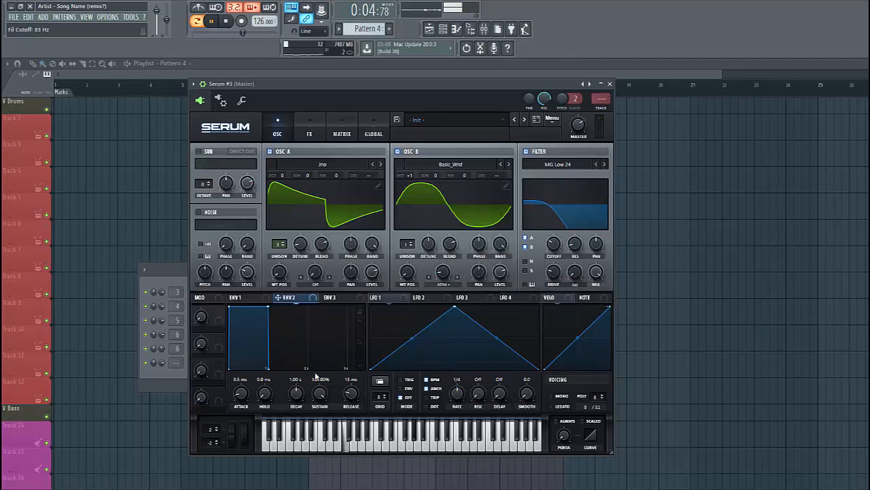
left_click_drag(296, 397, 397, 350)
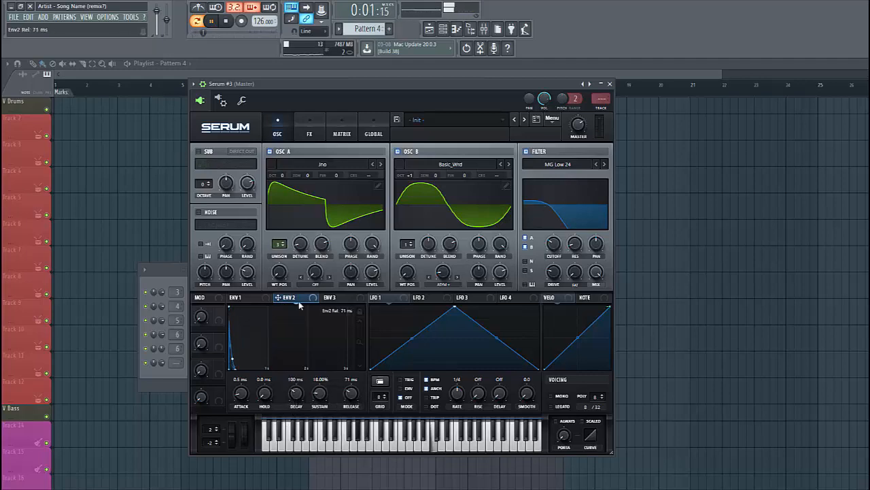
Step: Modulate the filter cutoff with ENV 2 by an amount of 36, and set the envelope to 728 ms decay and 34.23% sustain
left_click_drag(373, 285, 543, 247)
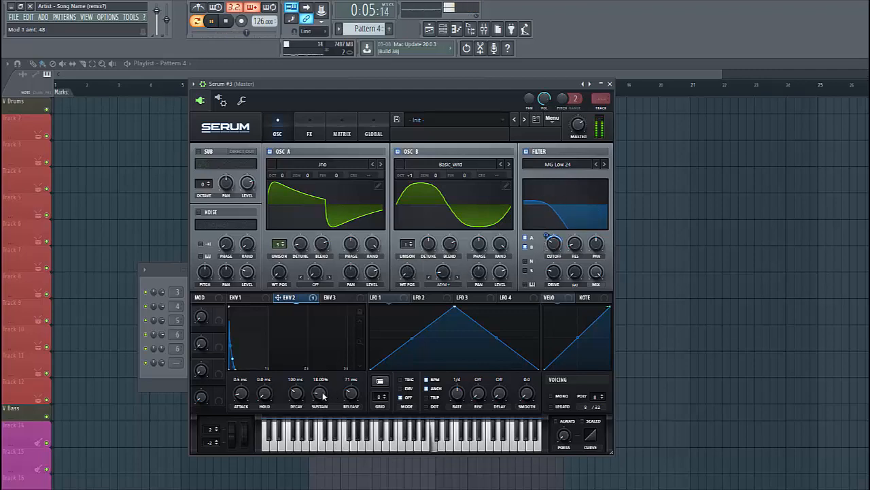
mouse_move(319, 394)
left_mouse_down()
mouse_move(296, 394)
mouse_move(312, 391)
mouse_move(310, 382)
left_mouse_up()
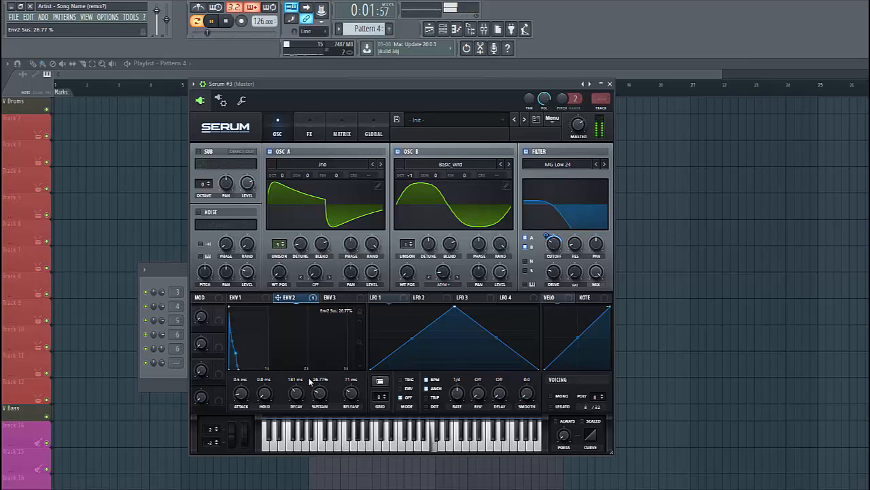
left_click_drag(294, 392, 321, 395)
mouse_move(546, 235)
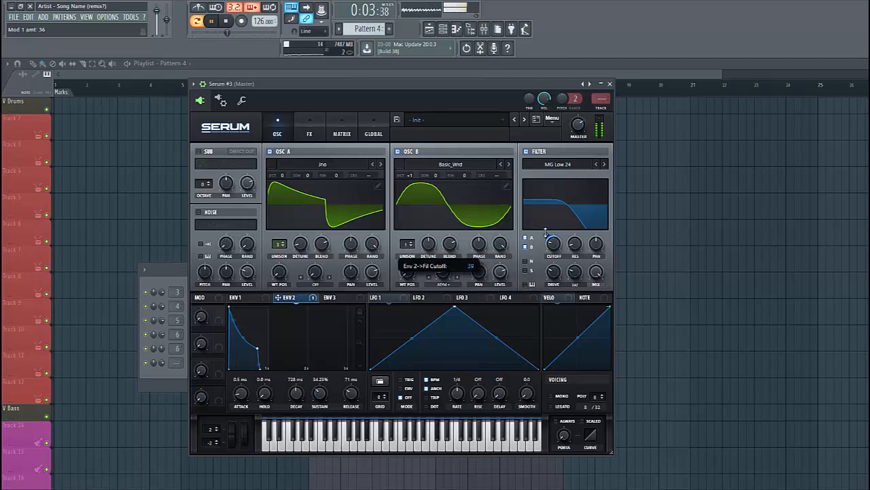
left_click_drag(546, 231, 546, 236)
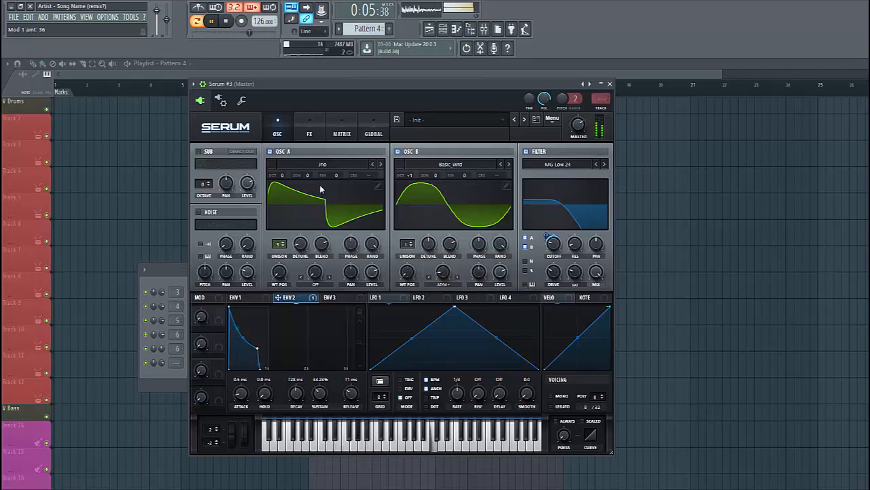
Step: Enable the Hyper/Dimension effect with hyper mix at 0%, dimension size at 21% and a raised dimension mix
left_click(310, 134)
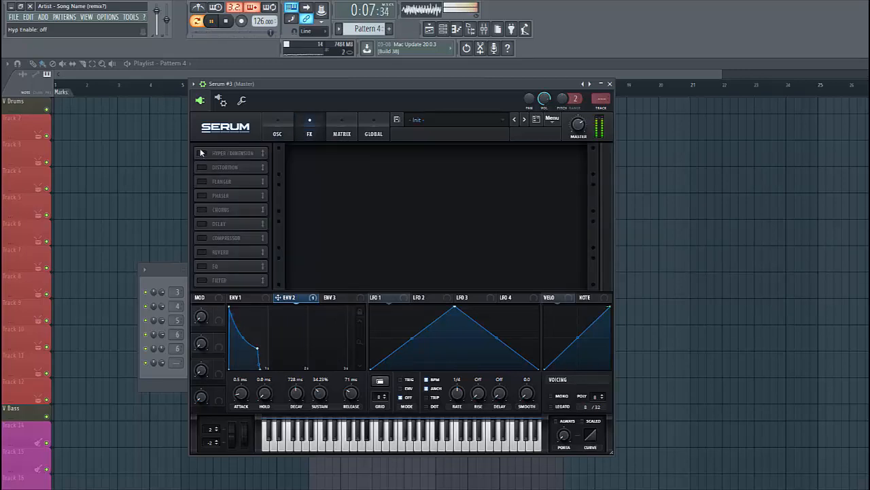
left_click(201, 153)
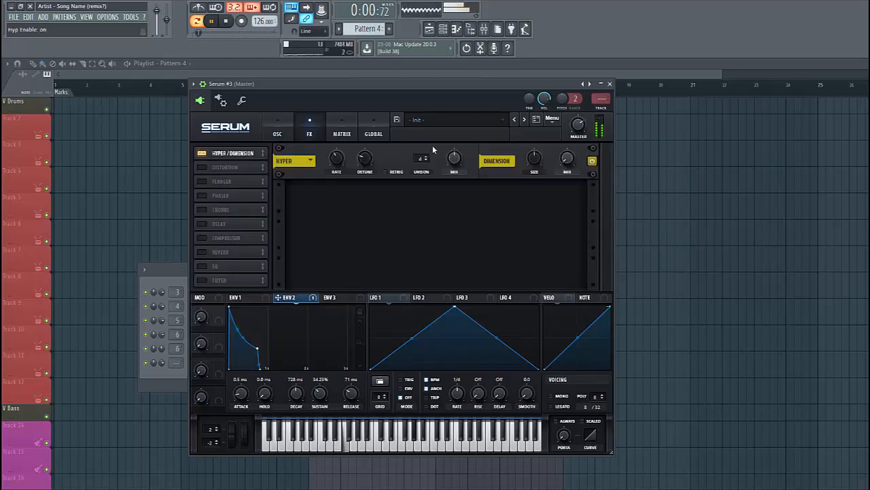
left_click_drag(457, 160, 440, 264)
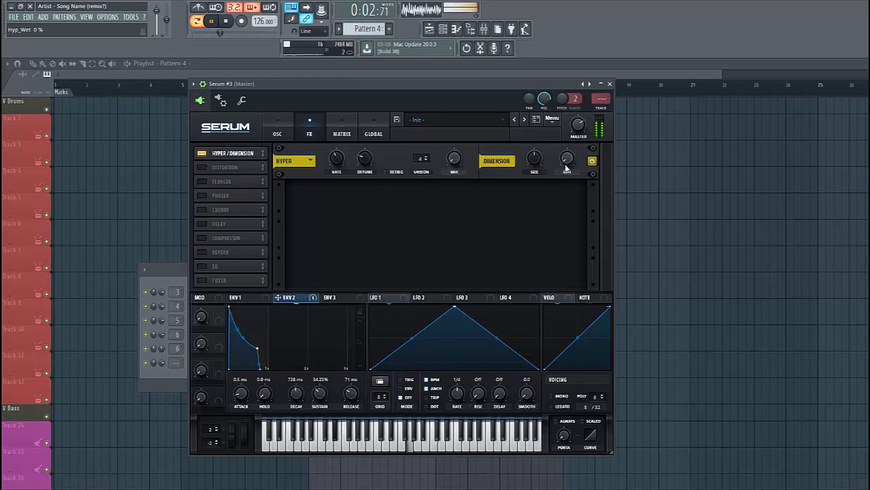
left_click_drag(566, 164, 569, 148)
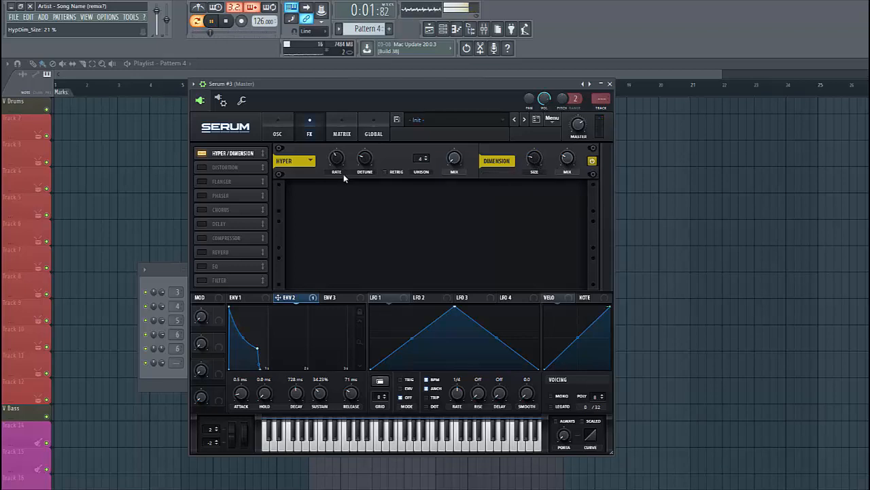
Step: Enable Tube distortion with 32% drive and add a phaser with a reduced mix
left_click(202, 167)
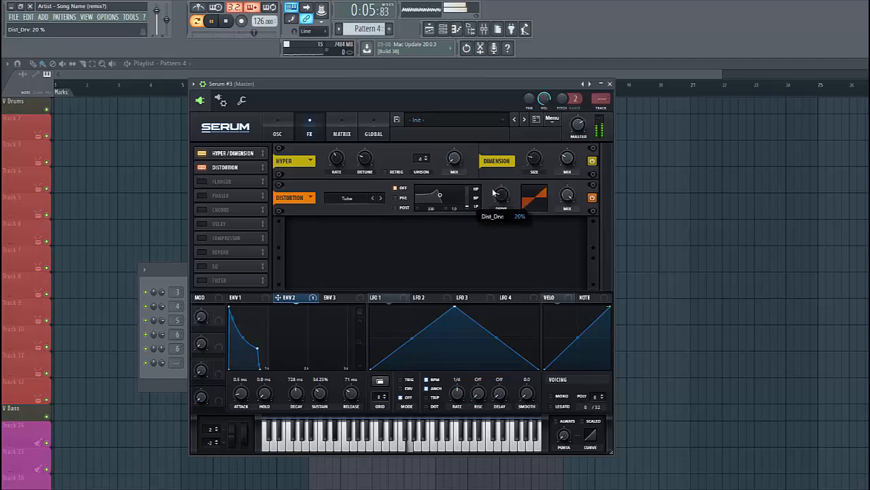
left_click_drag(509, 195, 501, 190)
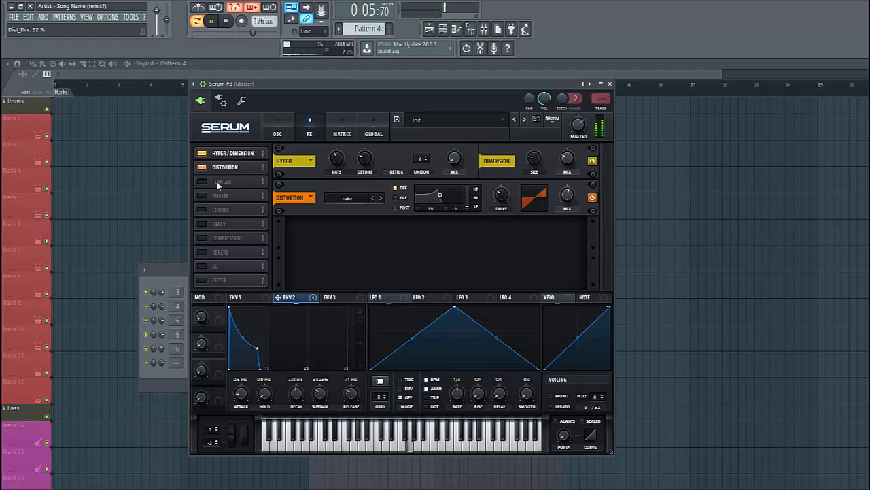
left_click(206, 198)
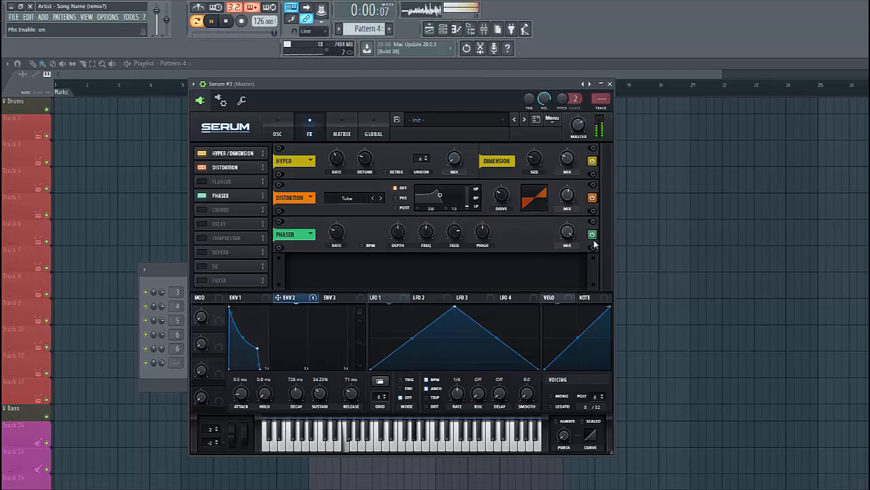
left_click_drag(566, 234, 559, 263)
Step: Enable the chorus at 19% mix and add a multiband compressor with its mix set to 66
left_click(220, 209)
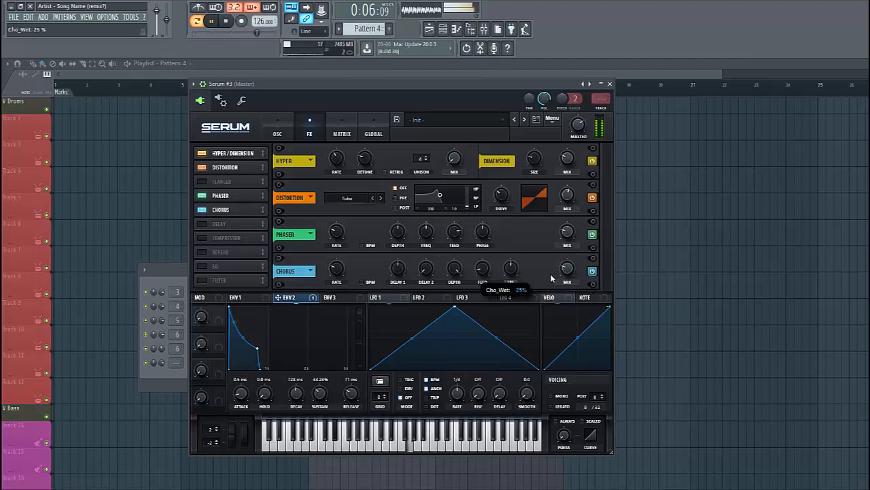
left_click_drag(549, 276, 548, 276)
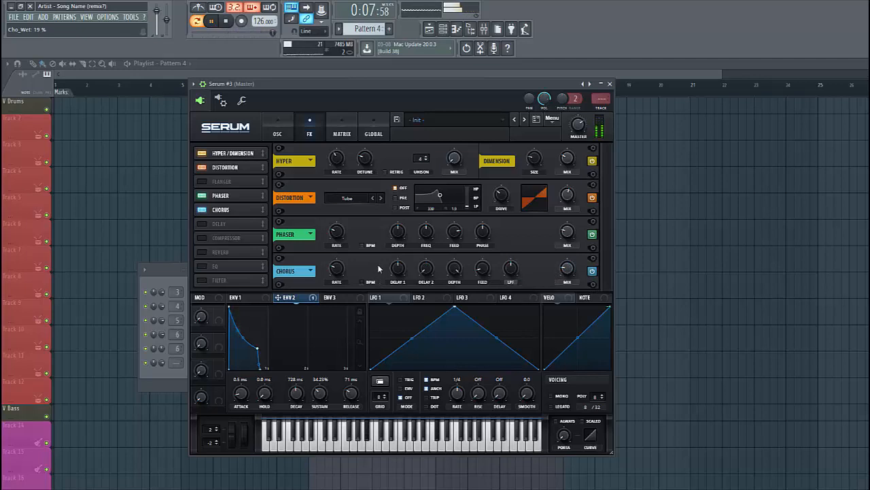
left_click(228, 238)
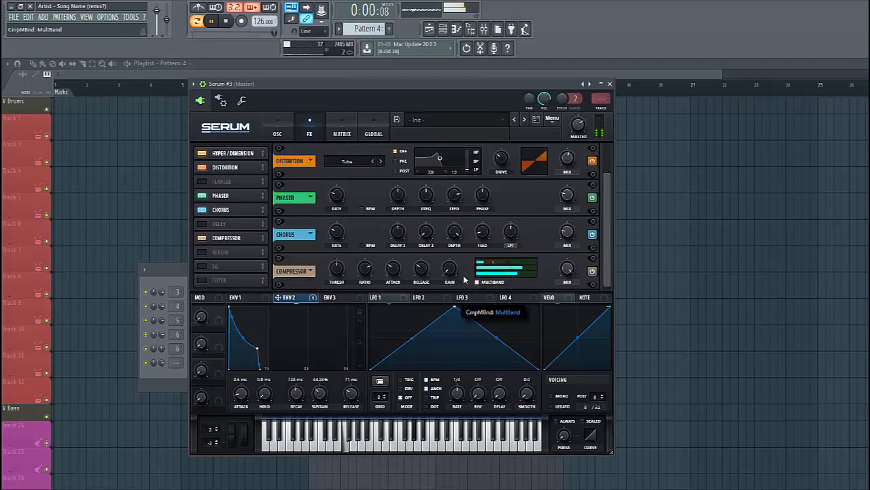
scroll(447, 274, "up", 4)
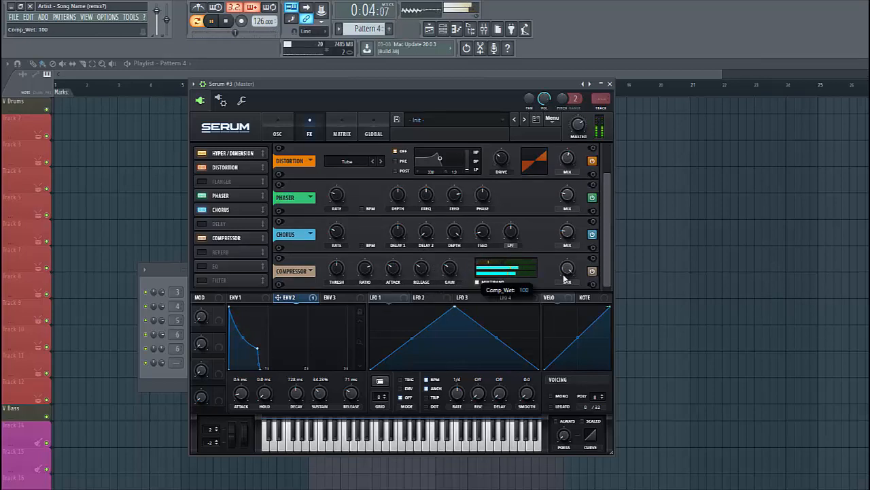
scroll(570, 274, "down", 3)
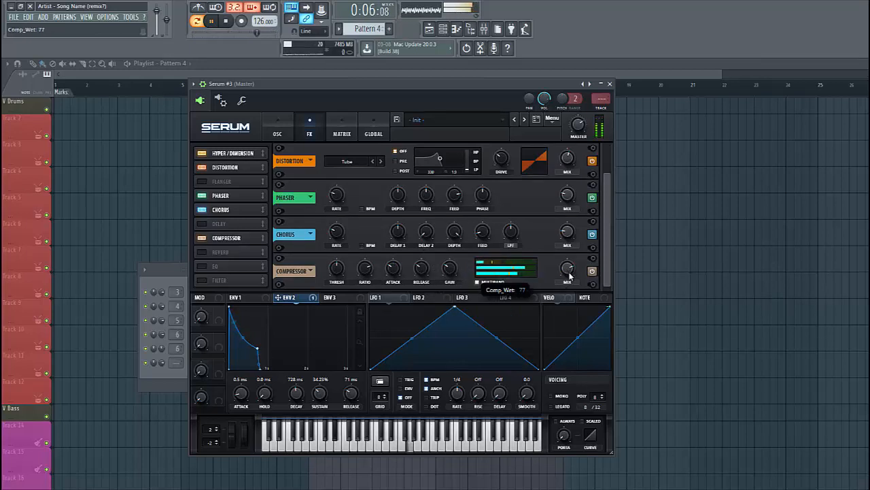
left_click_drag(567, 271, 567, 282)
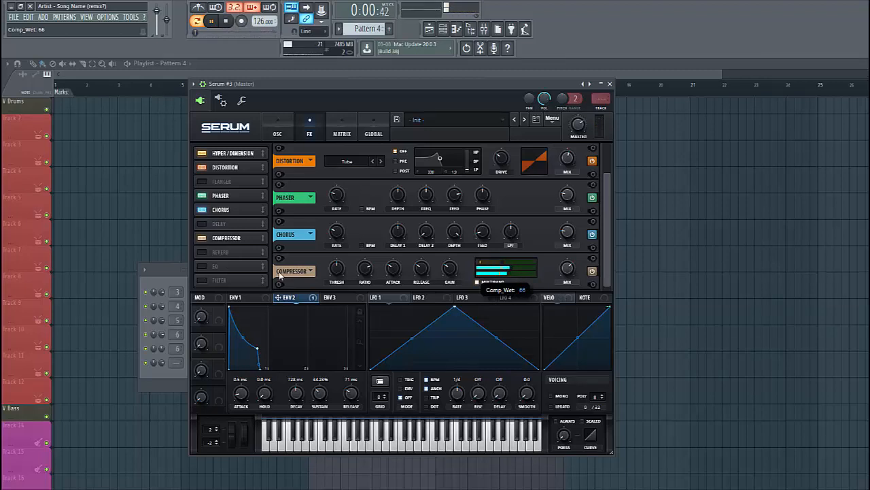
Step: Add an EQ with a low cut, 40% low-band Q and 14.3 dB high-band gain, and set the compressor mix to 14
left_click(205, 265)
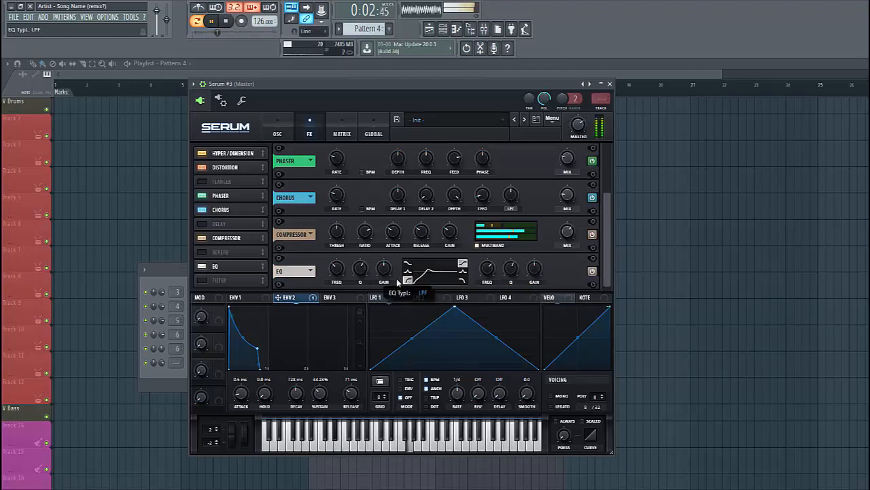
left_click_drag(358, 269, 355, 284)
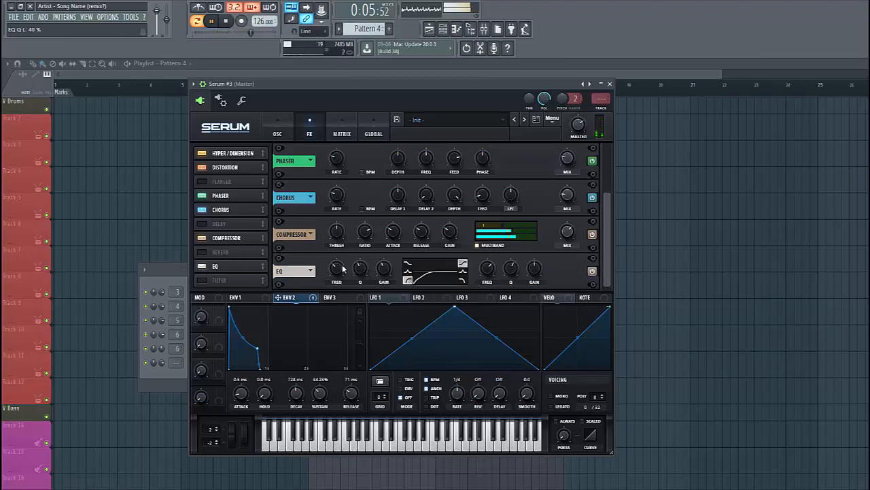
left_click_drag(539, 276, 537, 259)
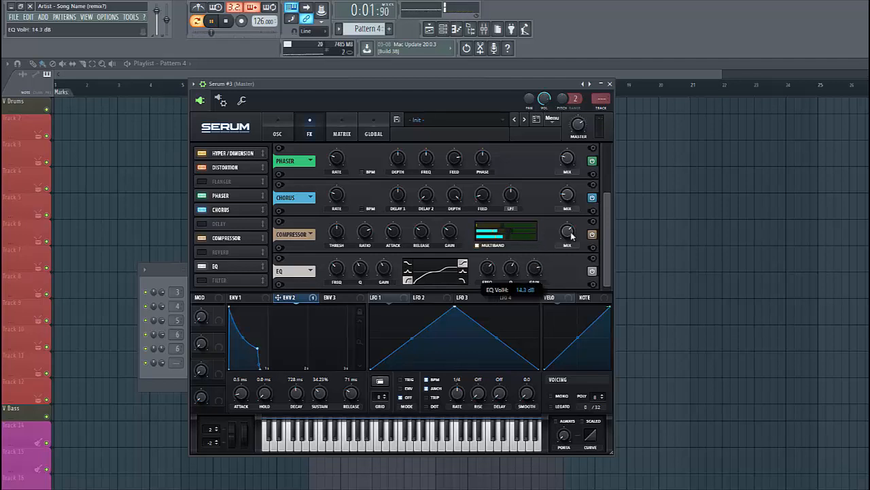
mouse_move(553, 276)
left_mouse_down()
mouse_move(554, 297)
mouse_move(555, 289)
left_mouse_up()
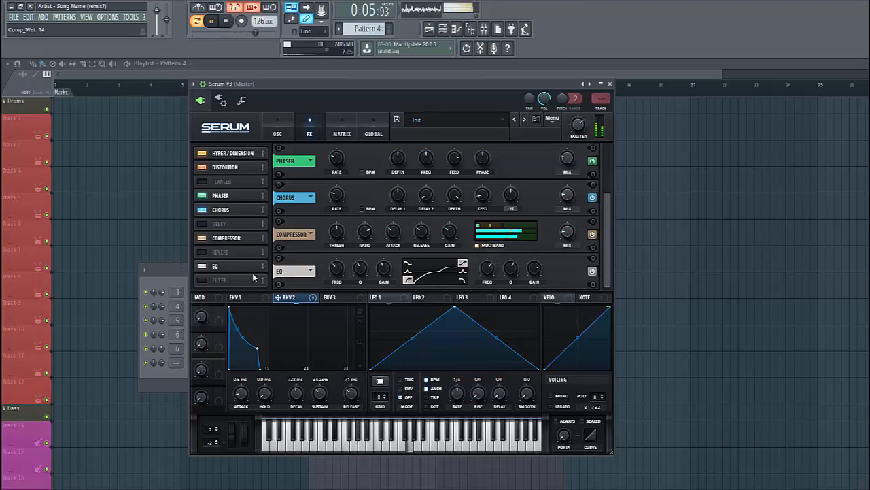
mouse_move(565, 236)
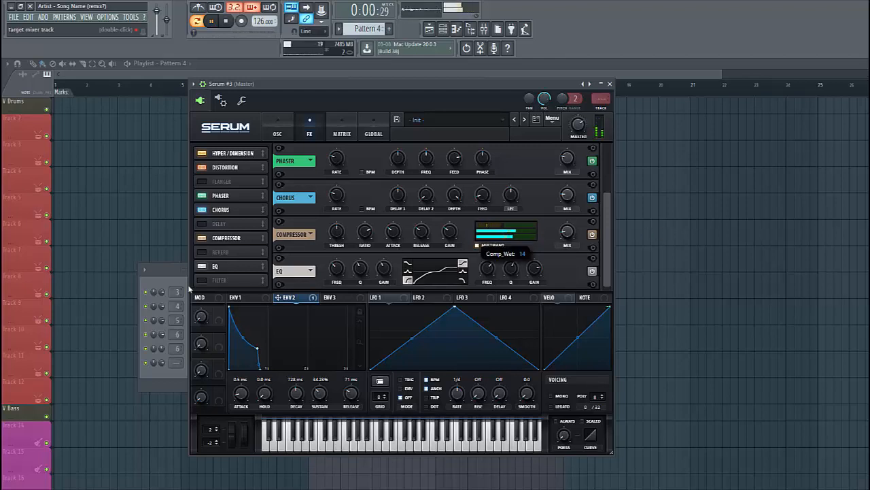
Step: Add reverb followed by delay after the EQ, switch the delay to Ping-Pong mode, and set the reverb low cut to 25%
mouse_move(218, 269)
left_mouse_down()
mouse_move(217, 253)
mouse_move(215, 270)
left_mouse_up()
left_click(204, 266)
left_click(215, 268)
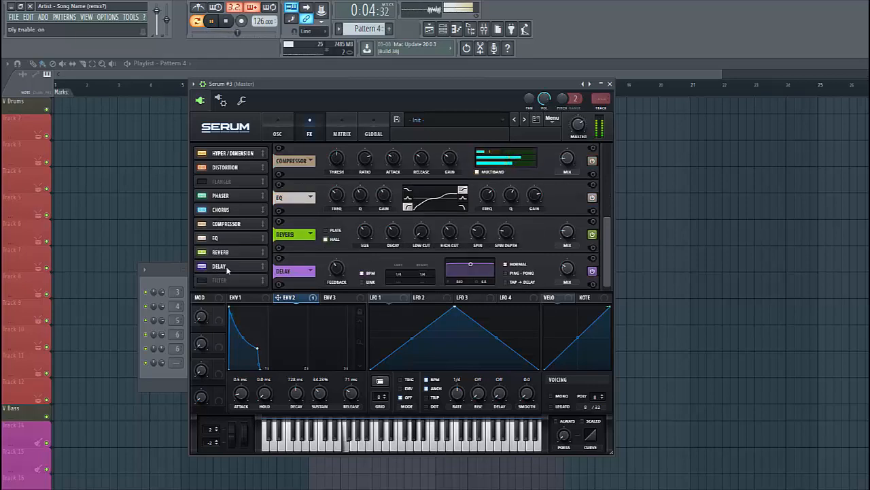
left_click(510, 273)
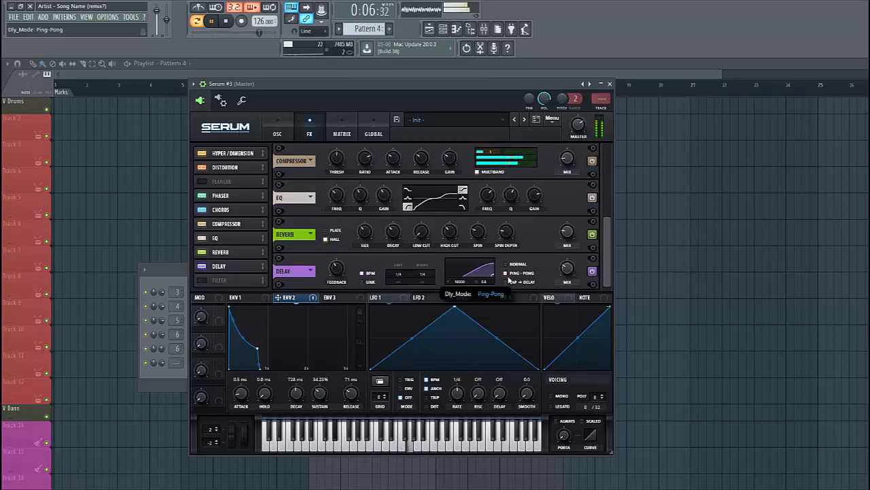
mouse_move(421, 237)
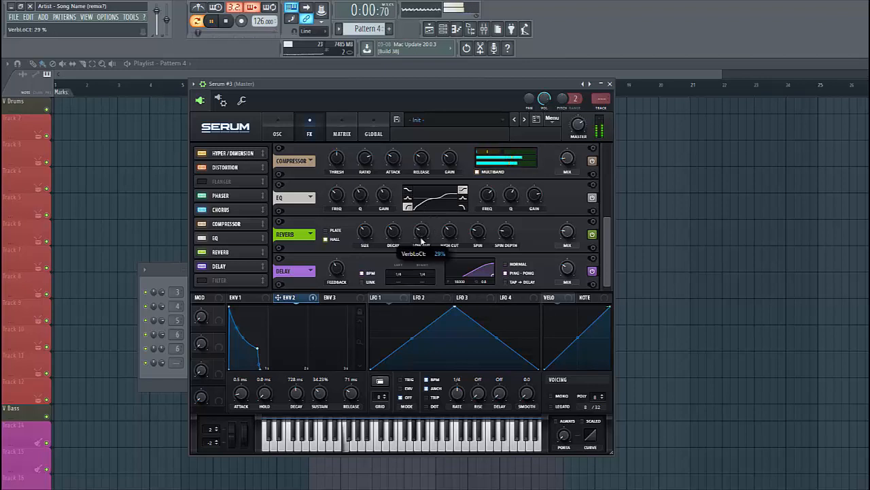
left_click_drag(420, 243, 419, 234)
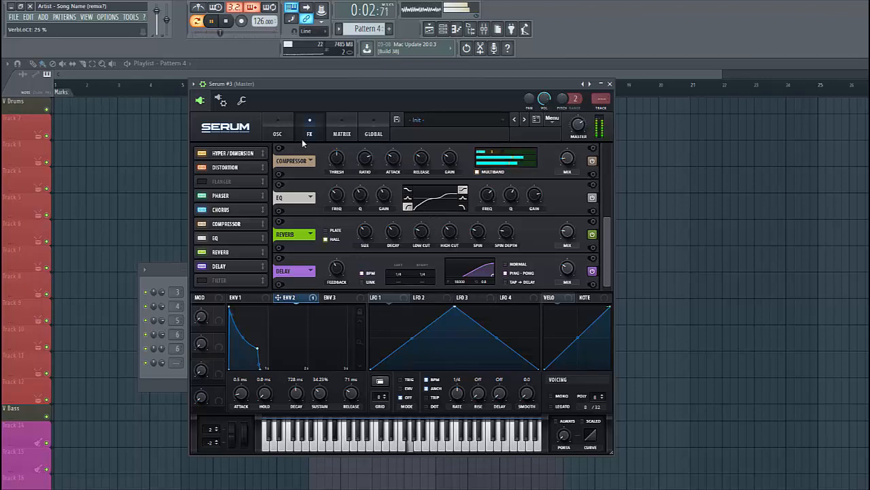
Step: Modulate both oscillators' coarse pitch with ENV 3 at 11 ms decay and 0% sustain, and set the ENV 2 cutoff modulation amount to 34
left_click(279, 136)
left_click(326, 299)
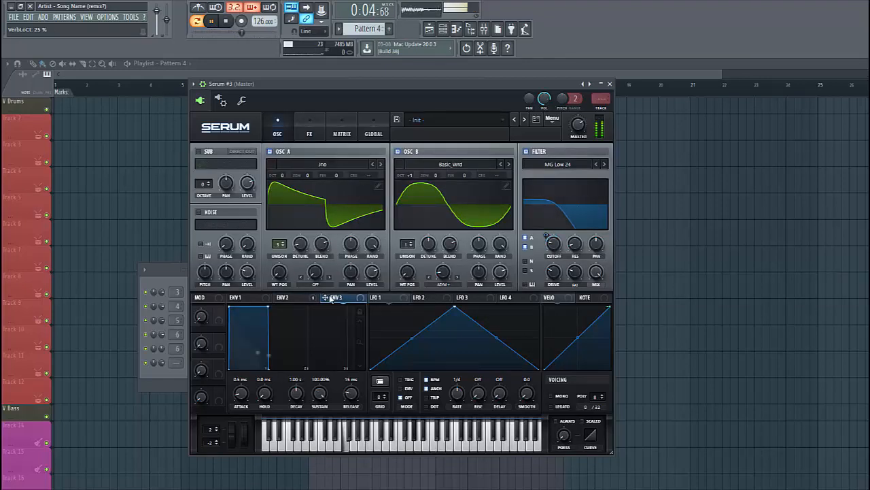
left_click_drag(326, 300, 371, 179)
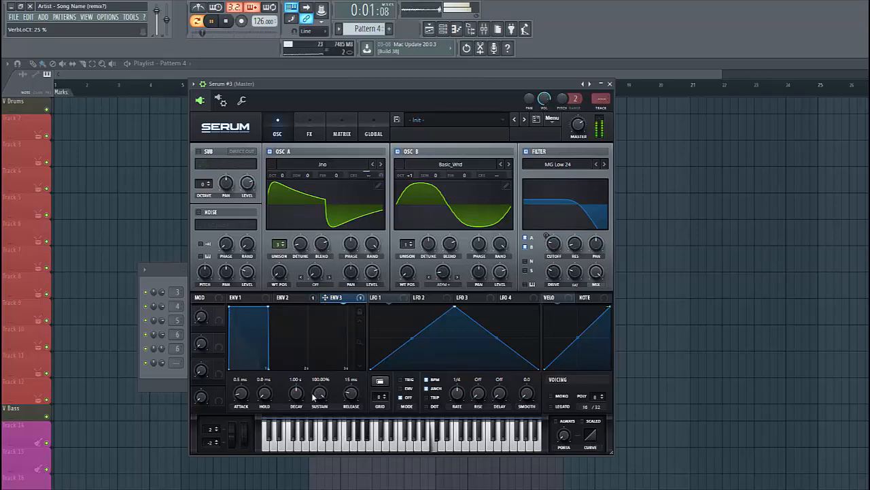
left_click_drag(319, 393, 319, 429)
left_click_drag(296, 393, 280, 416)
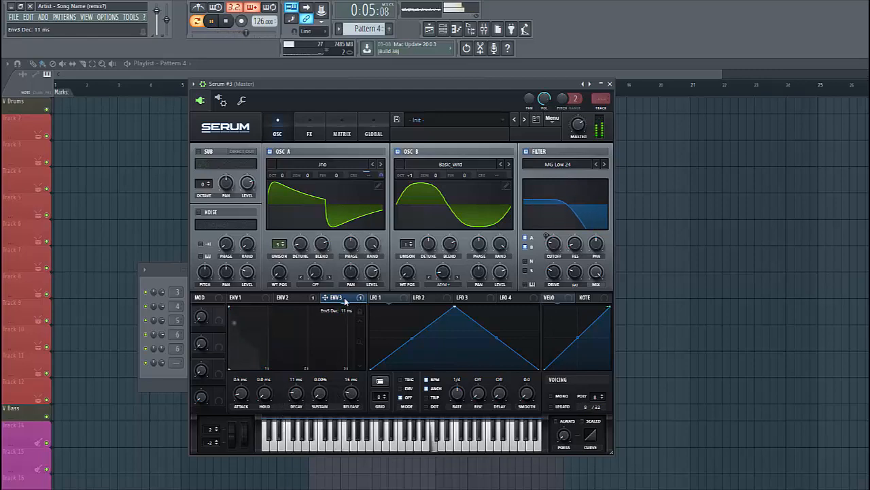
left_click(341, 131)
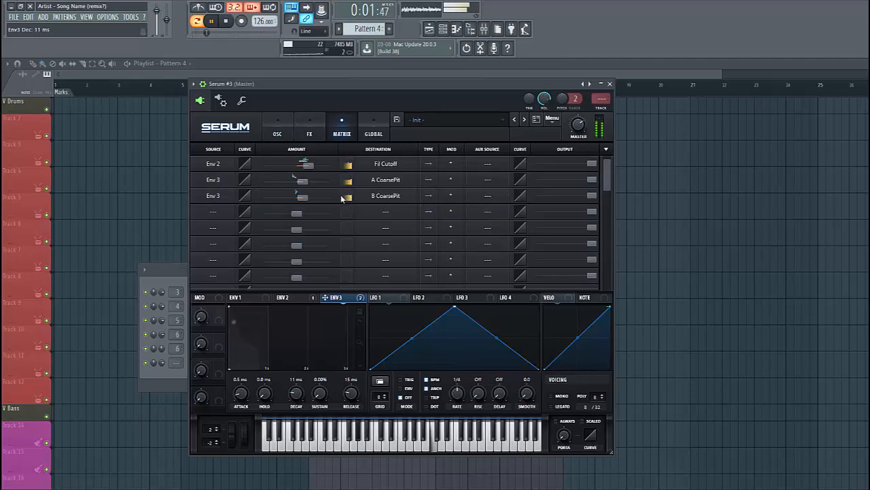
left_click_drag(305, 182, 308, 183)
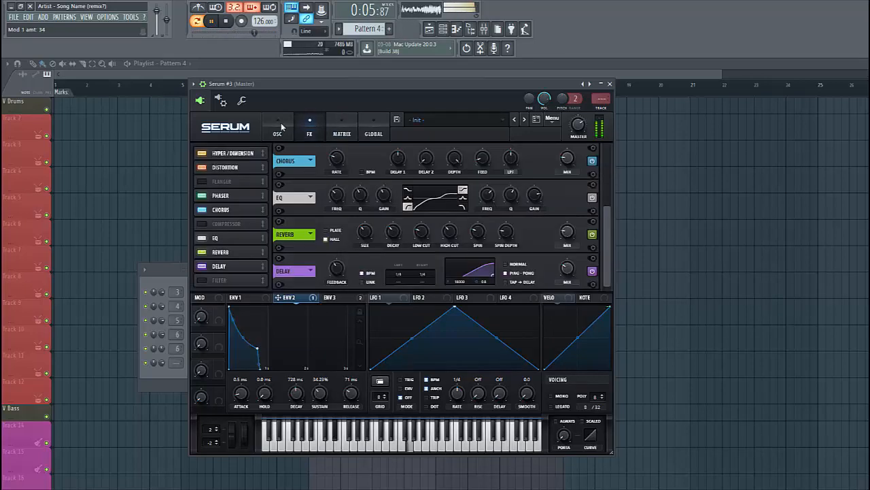
Step: Set the filter cutoff to 59 Hz and its drive to 18%, and fine-tune the ENV 2 modulation depth on the cutoff
left_click(281, 126)
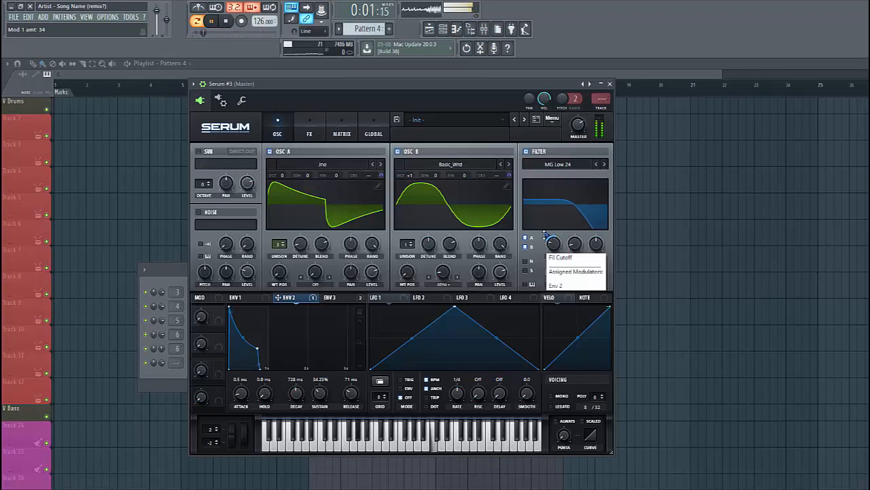
mouse_move(547, 238)
left_mouse_down()
mouse_move(549, 230)
mouse_move(555, 247)
left_mouse_up()
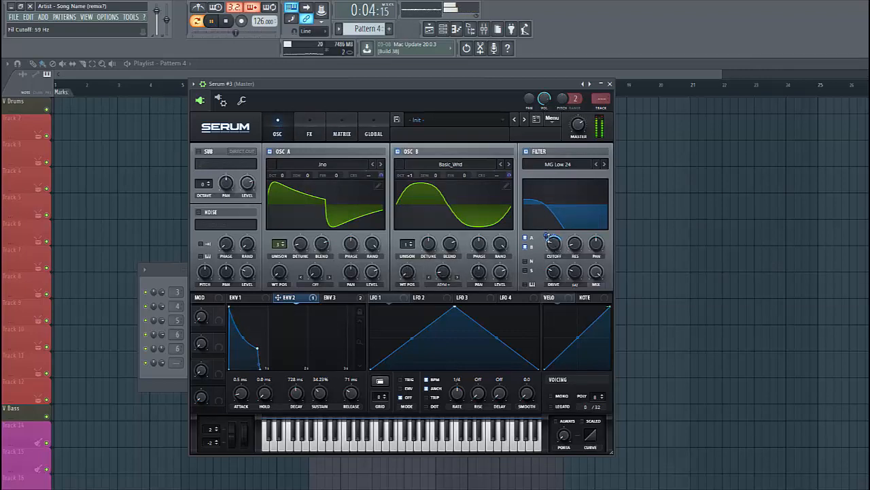
left_click(554, 273)
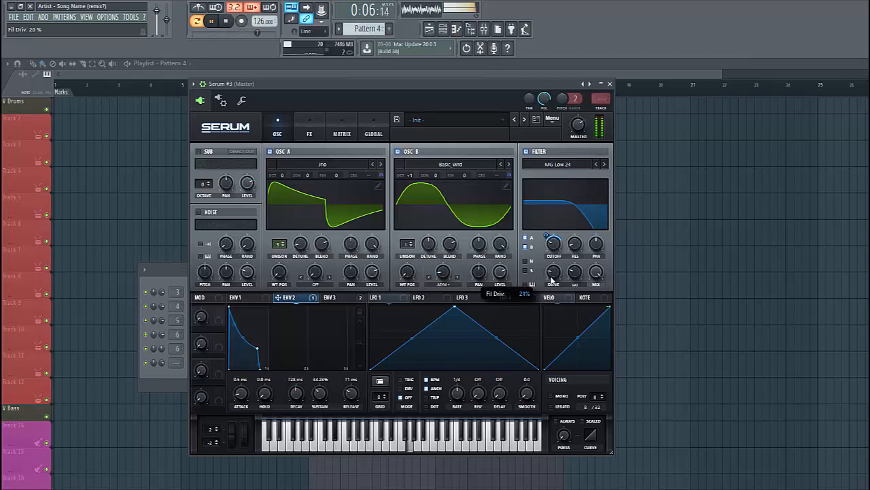
left_click_drag(554, 274, 555, 276)
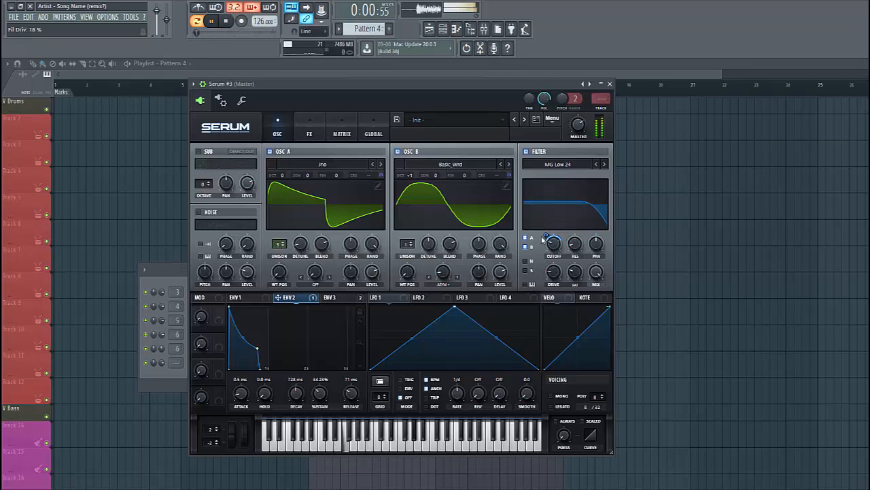
left_click_drag(547, 242, 547, 236)
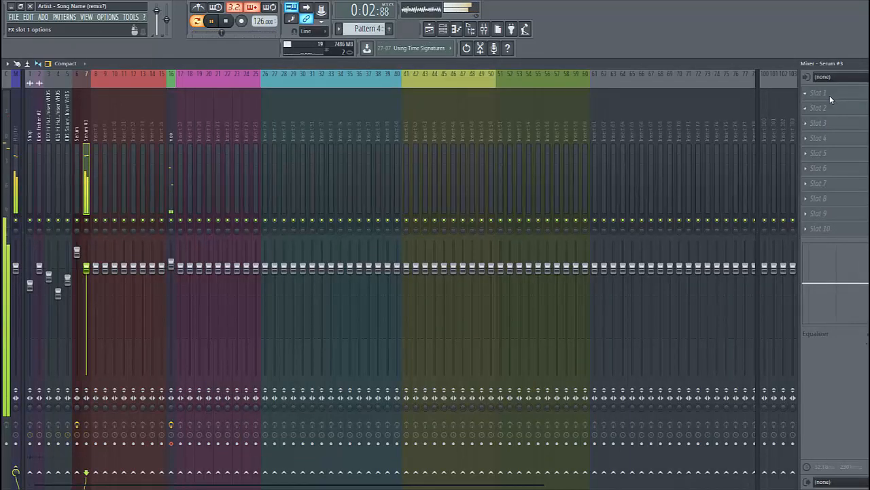
Step: Load Fruity Parametric EQ 2 in slot 1 of the Serum #3 mixer track, with a 141 Hz high-pass and a slight high-shelf boost
left_click(830, 95)
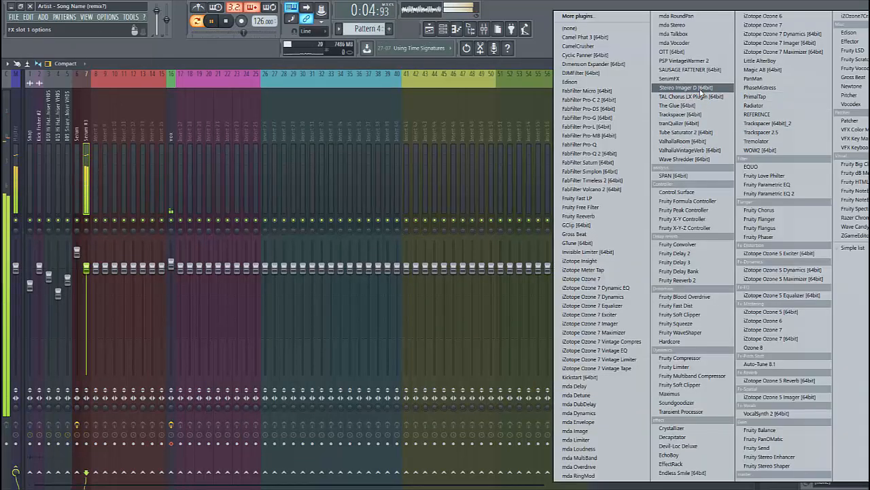
left_click(787, 194)
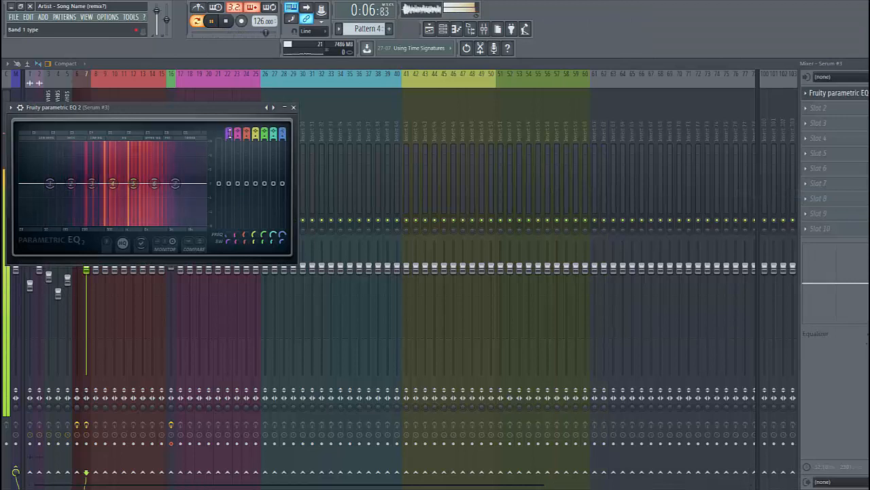
left_click_drag(49, 184, 71, 184)
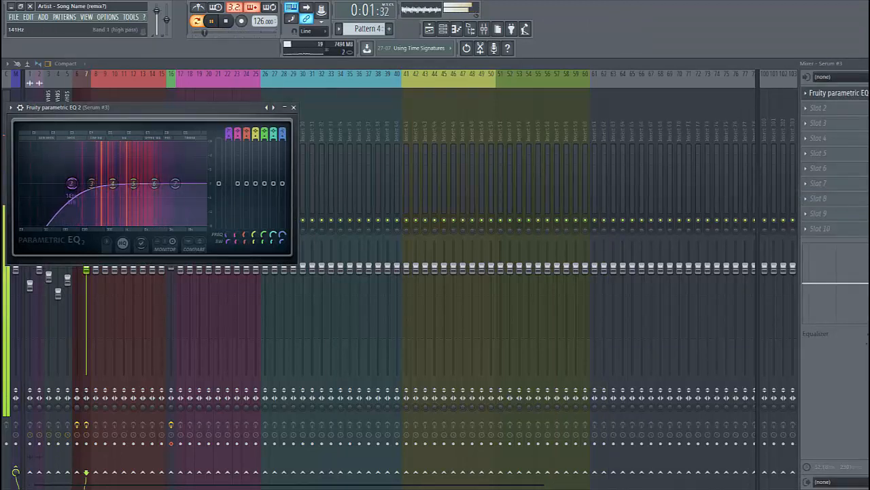
mouse_move(174, 183)
left_mouse_down()
mouse_move(174, 174)
mouse_move(152, 174)
mouse_move(158, 177)
left_mouse_up()
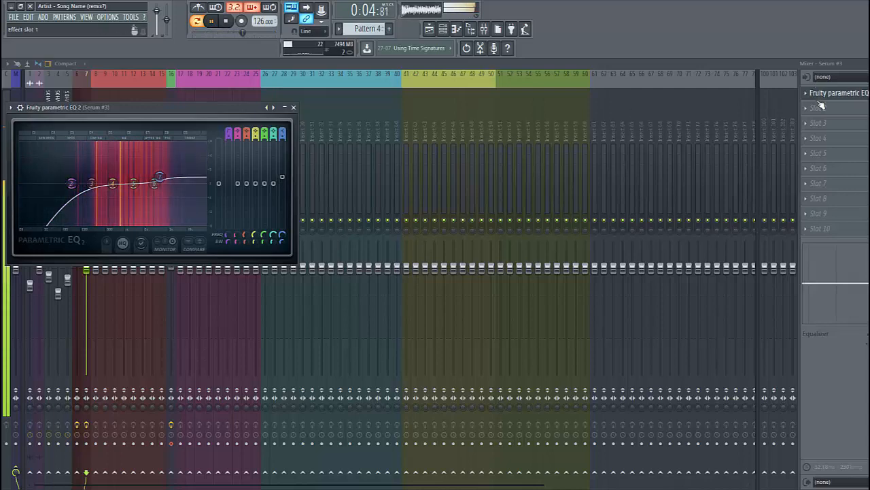
Step: Load Kickstart into slot 10 of the Serum #3 mixer track and stop playback
left_click(808, 228)
left_click(572, 377)
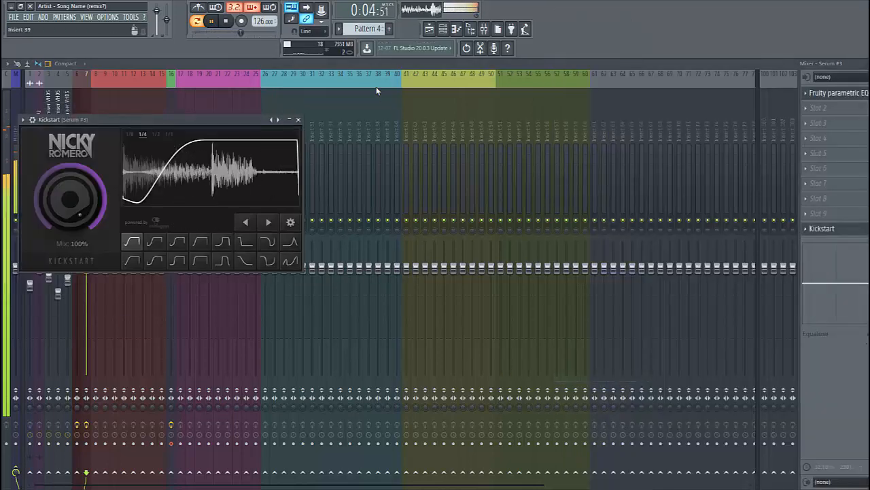
key("space")
Step: Place Pattern 4 clips on playlist Track 9 at bars 9 and 13
left_click(429, 29)
left_click(315, 320)
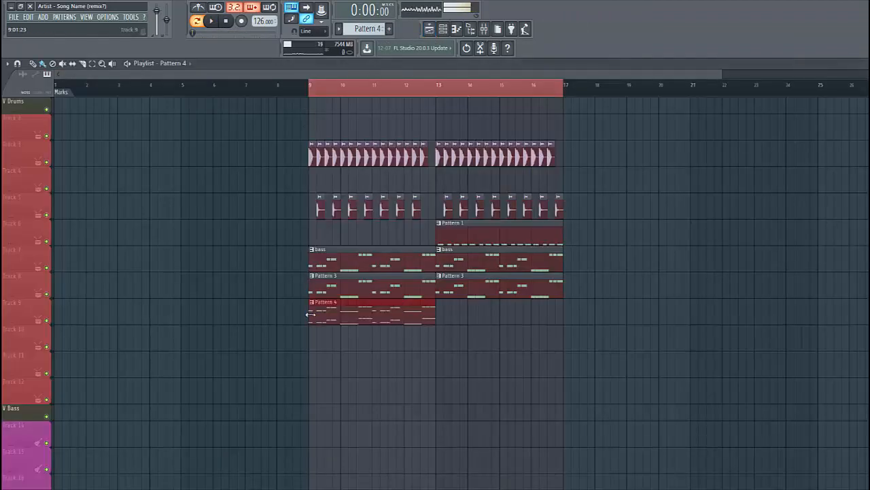
key("space")
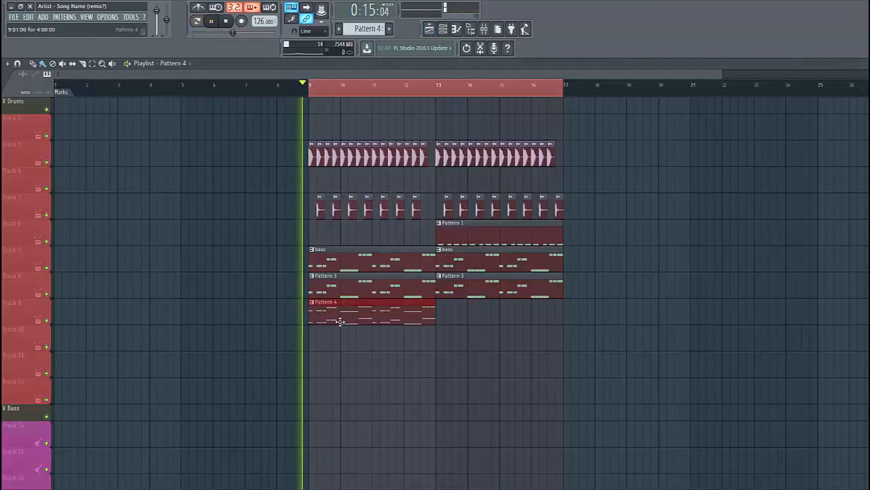
left_click(436, 318)
Step: Lower the Kick Fisher #2 mixer track volume to 72% (-5.7 dB)
double_click(356, 161)
key("space")
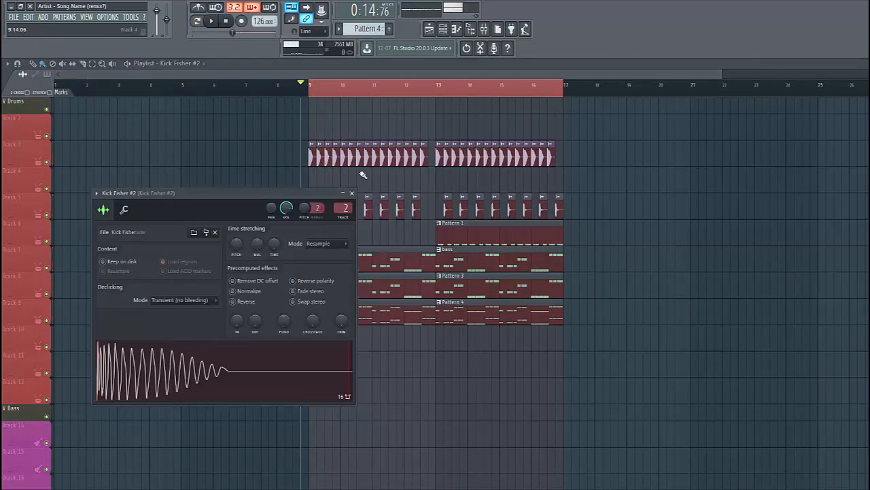
left_click(350, 193)
left_click(484, 29)
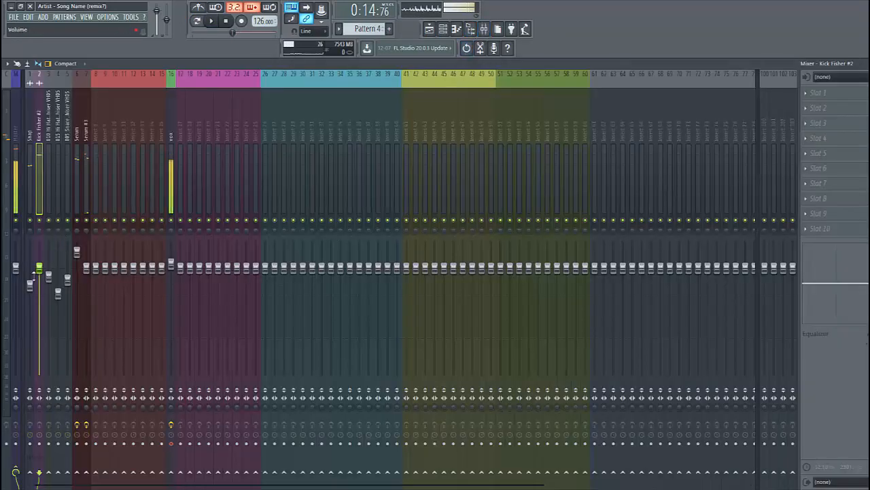
scroll(39, 272, "down", 3)
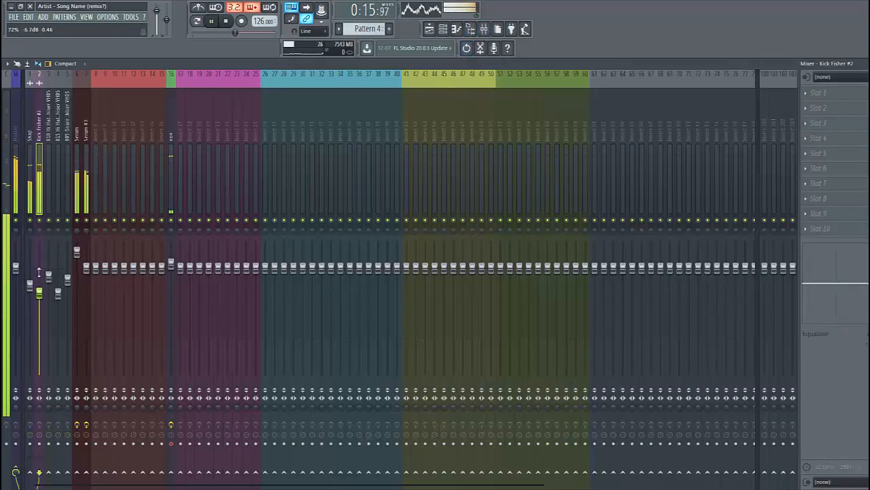
Step: Shorten the tail of the Kick Fisher #2 sample by setting its fade-out to 54%
key("F5")
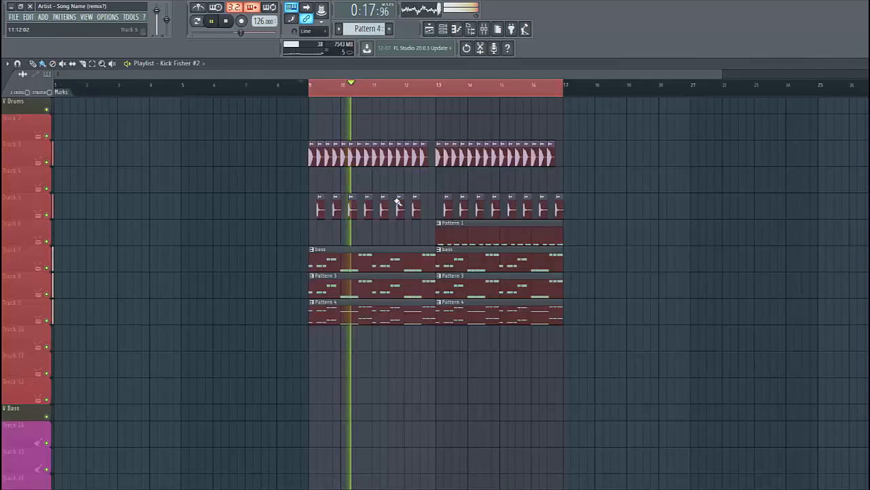
double_click(374, 199)
double_click(373, 156)
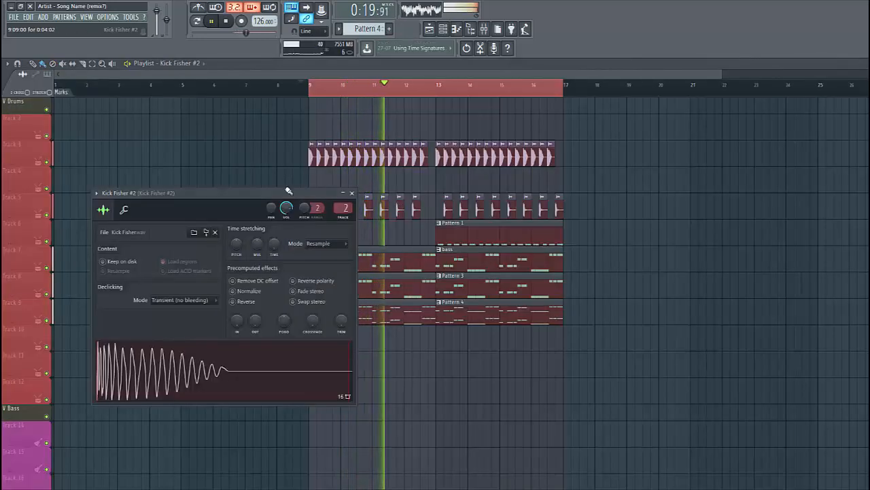
left_click_drag(255, 320, 254, 296)
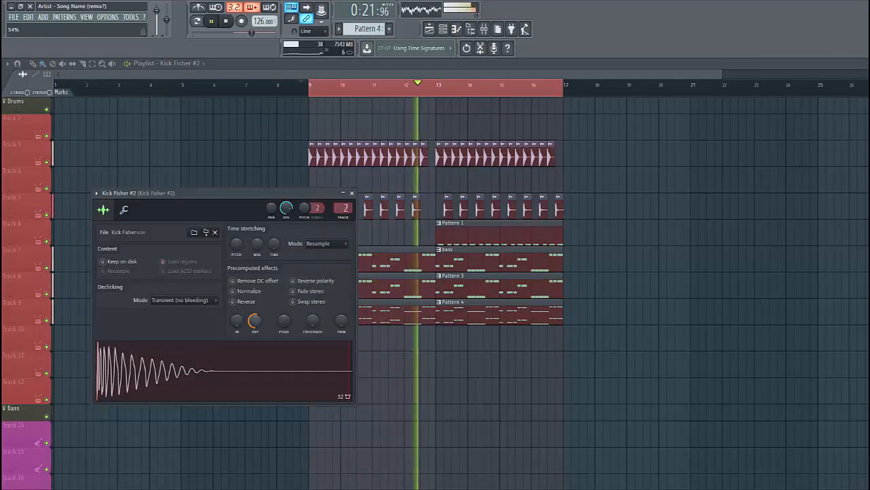
key("Escape")
Step: Stop playback, duplicate the eight-bar section so it repeats from bar 17 to bar 25, and select all clips
key("space")
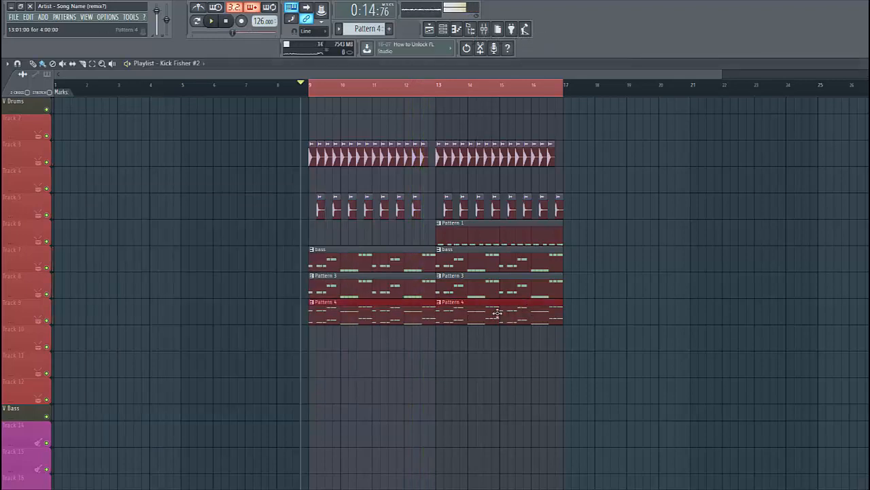
key("ctrl+b")
key("ctrl+a")
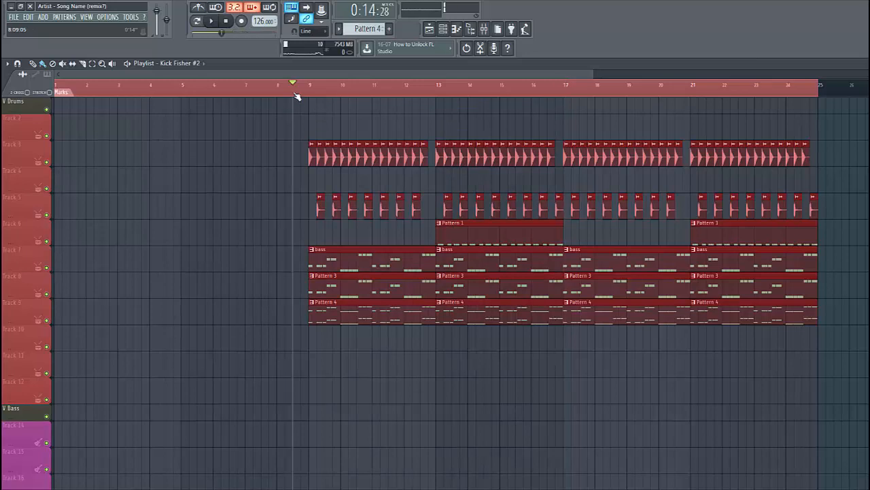
Step: Play the arrangement and delete the bass clips at bars 9 and 13 on Track 7
key("space")
right_click(326, 258)
right_click(509, 268)
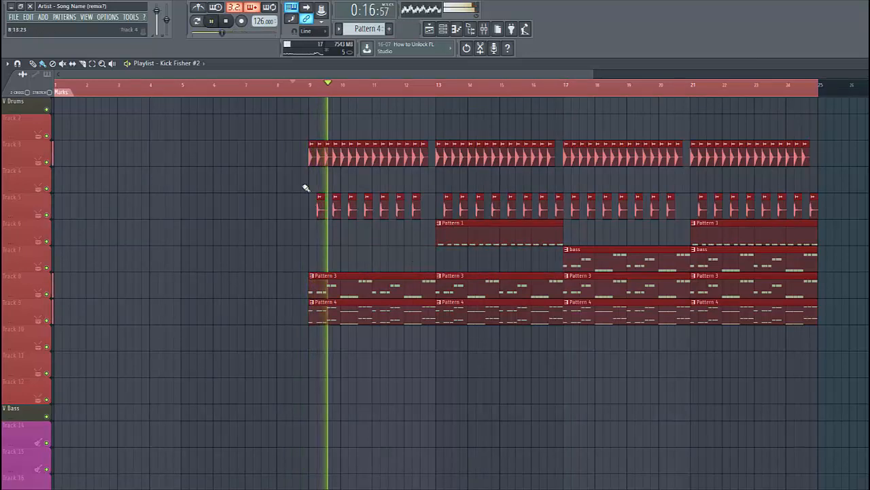
Step: Check which mixer track the Snap sample uses and lower that track's volume to 63% (-9.1 dB)
double_click(336, 213)
key("F9")
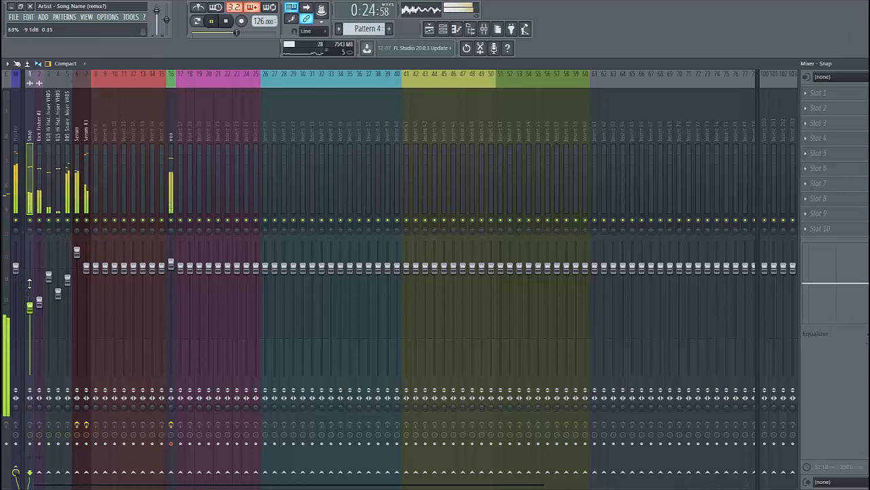
key("F9")
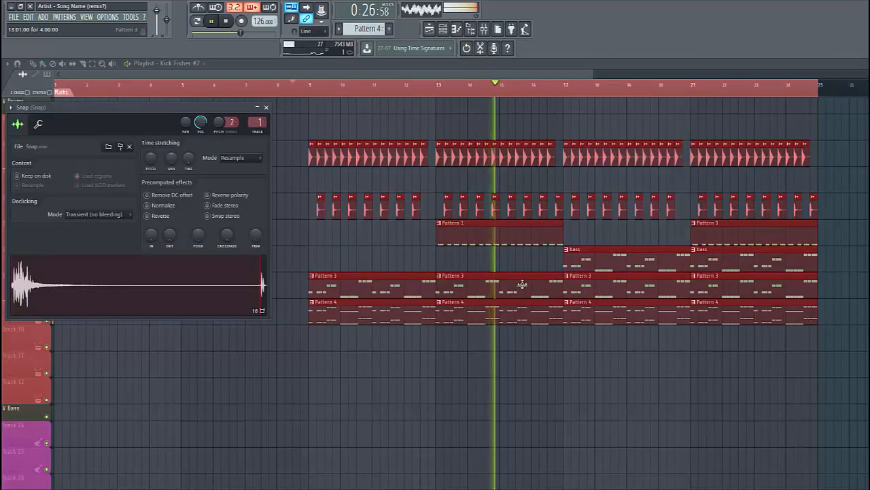
Step: Add a Pattern 1 clip at bar 17 on Track 6 to fill the gap, and play the arrangement from before the drop
left_click(475, 239)
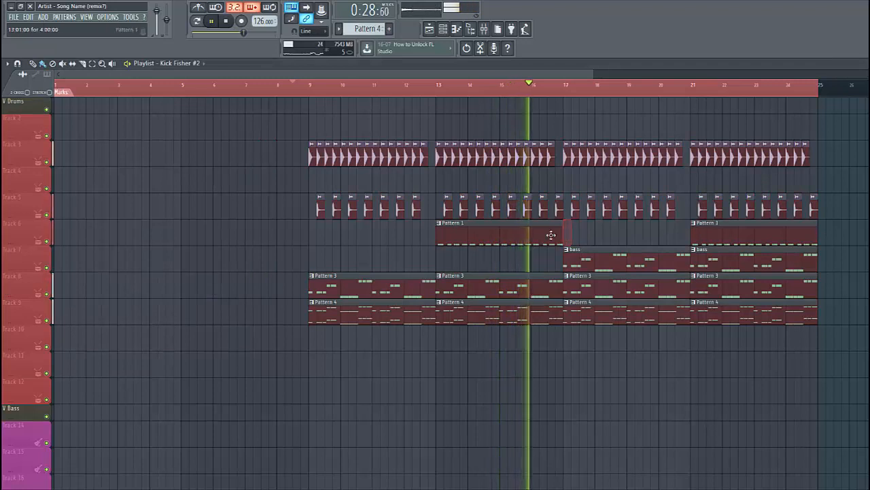
left_click(563, 231)
key("space")
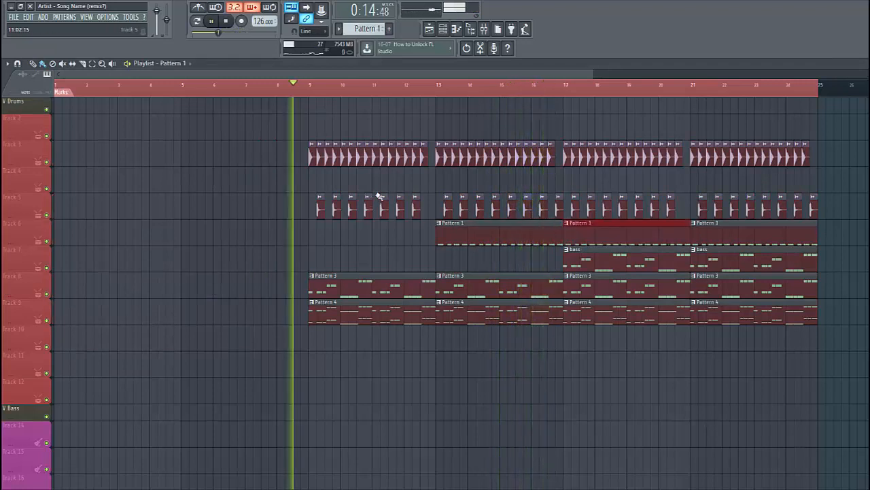
key("space")
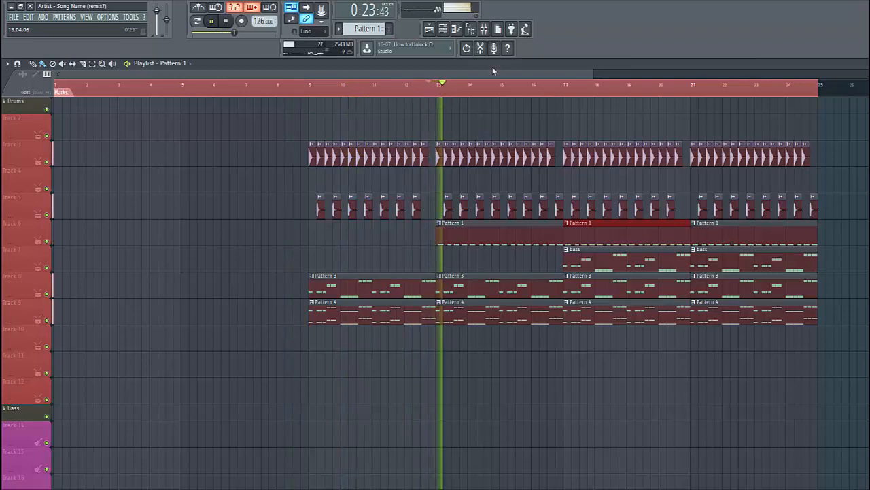
Step: Select the two hi-hat mixer tracks and the snare track and lower their volumes together
key("F9")
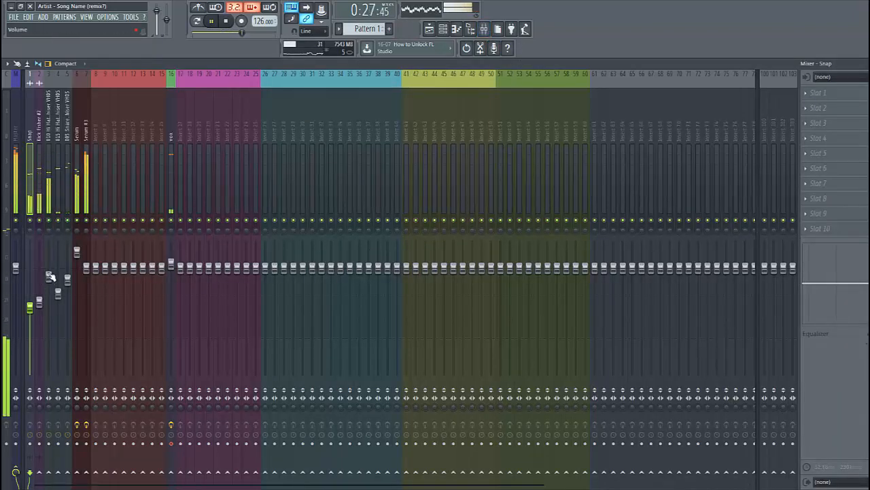
left_click_drag(49, 129, 66, 145)
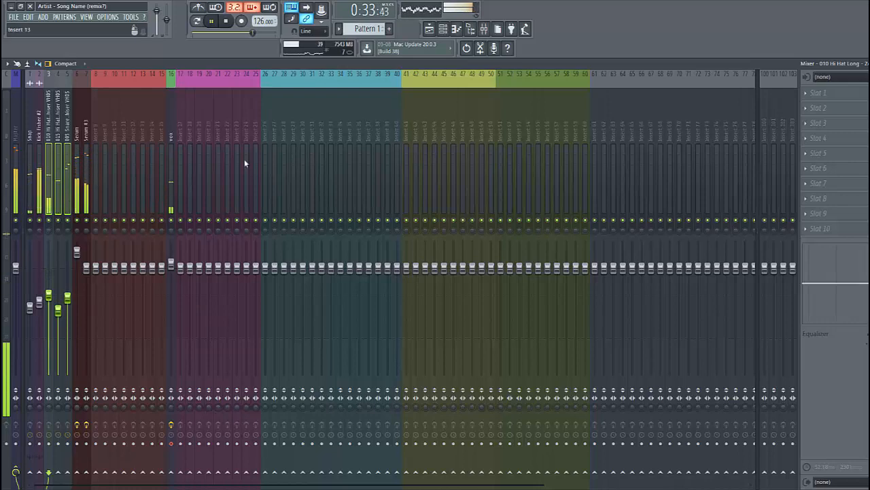
key("F9")
Step: Open the bass clip to identify its instrument, and lower the volume of the Serum mixer track
double_click(595, 265)
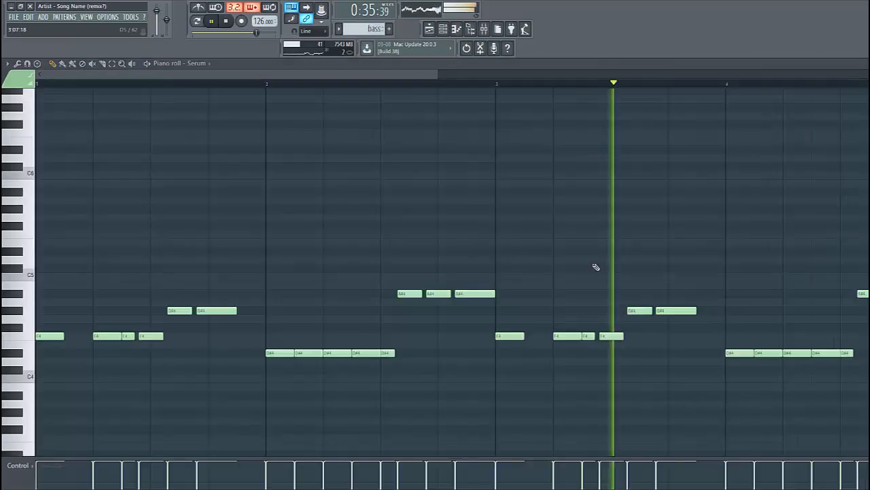
key("space")
left_click(480, 31)
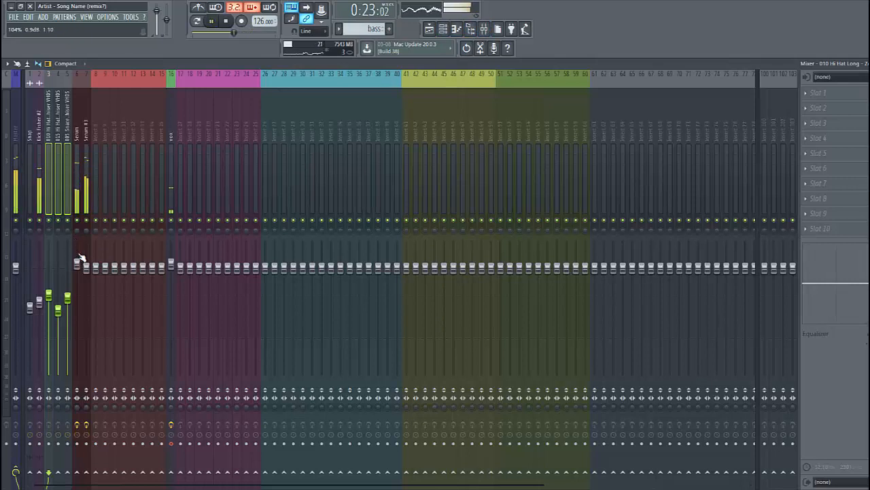
key("F9")
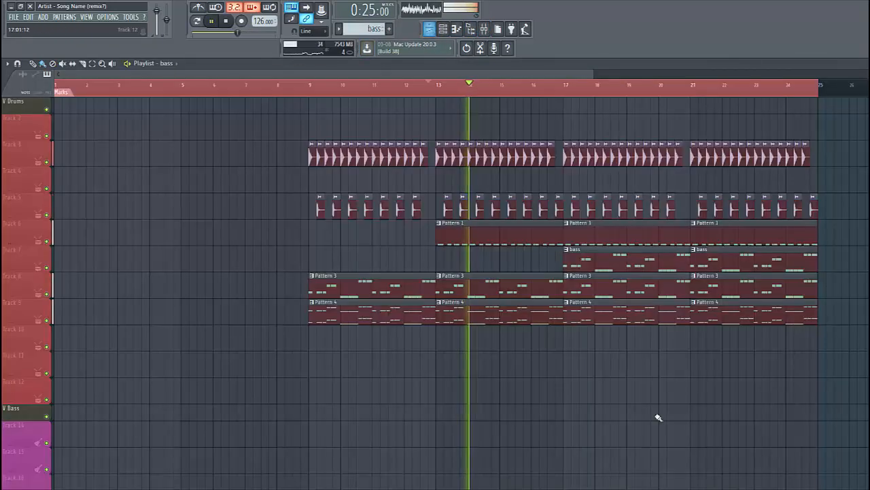
Step: Delete the Pattern 4 clips from bar 17 onward and the last two kicks before bar 17, and stop playback
right_click(621, 324)
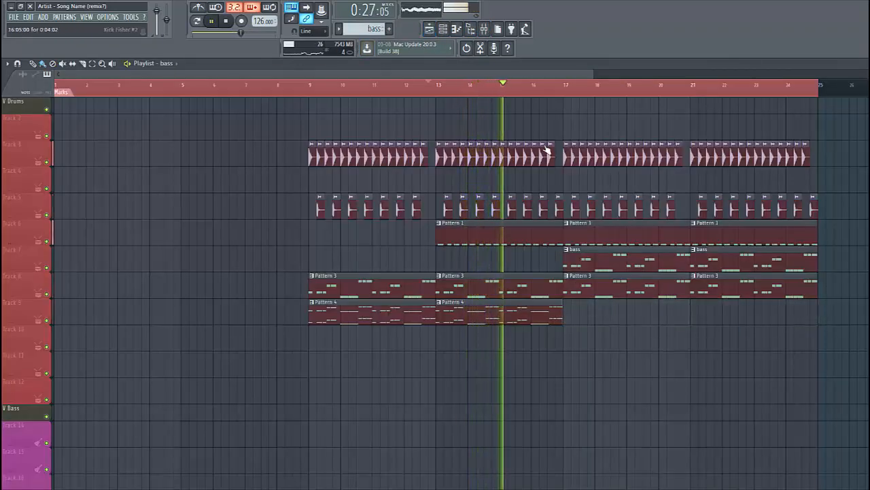
left_click_drag(554, 154, 538, 154)
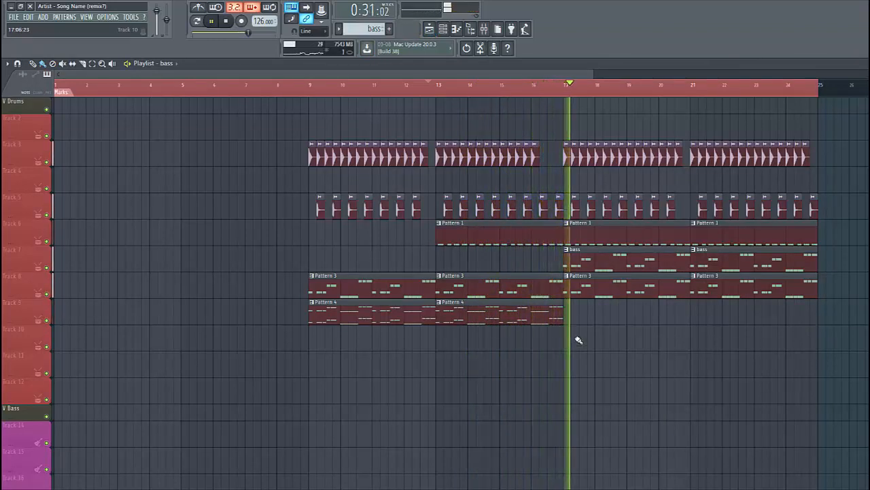
key("space")
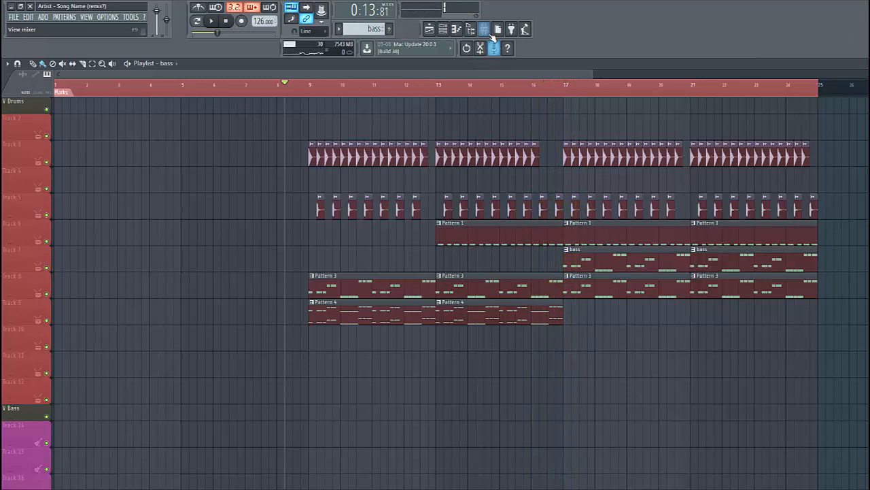
Step: Load Invisible Limiter into slot 10 of the Master mixer track
left_click(490, 32)
left_click(18, 121)
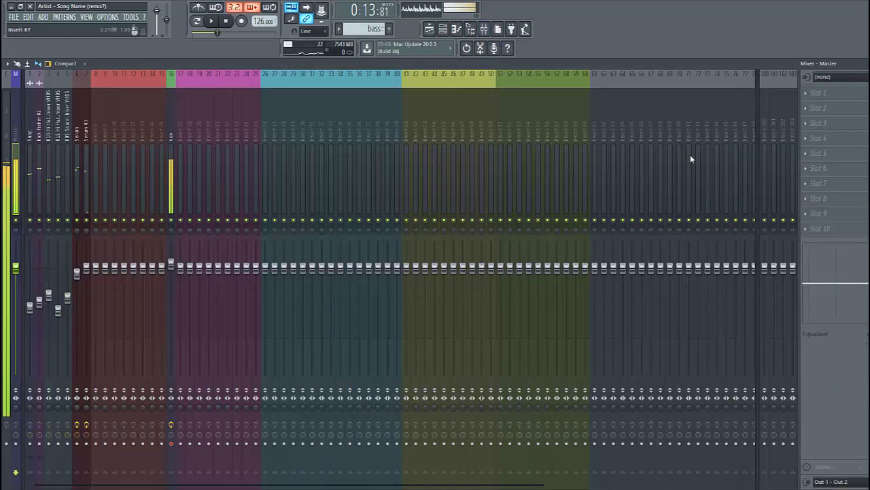
left_click(830, 229)
left_click(589, 253)
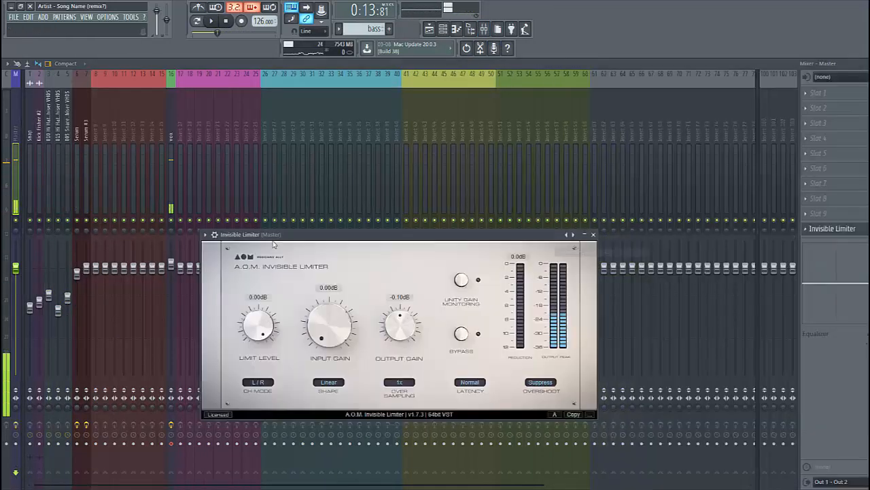
Step: Play the arrangement, raise the Invisible Limiter's input gain to 5.95 dB, and stop playback in the playlist
left_click(428, 33)
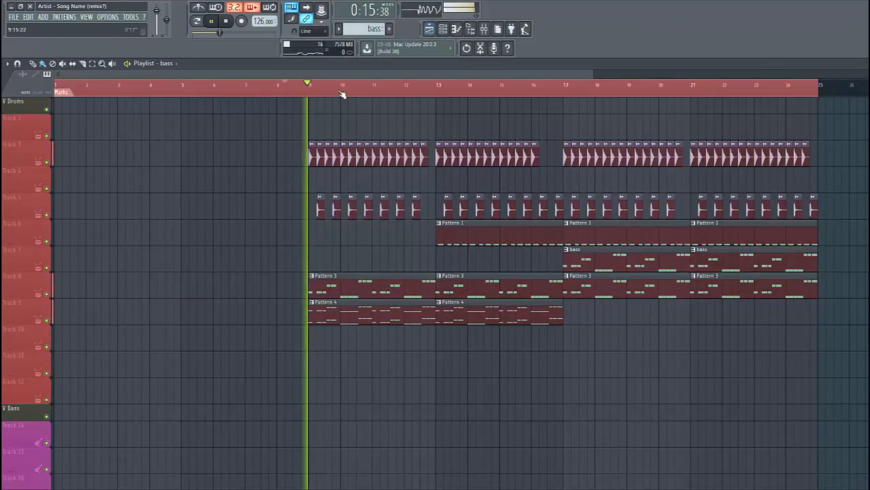
key("F5")
left_click_drag(332, 321, 334, 304)
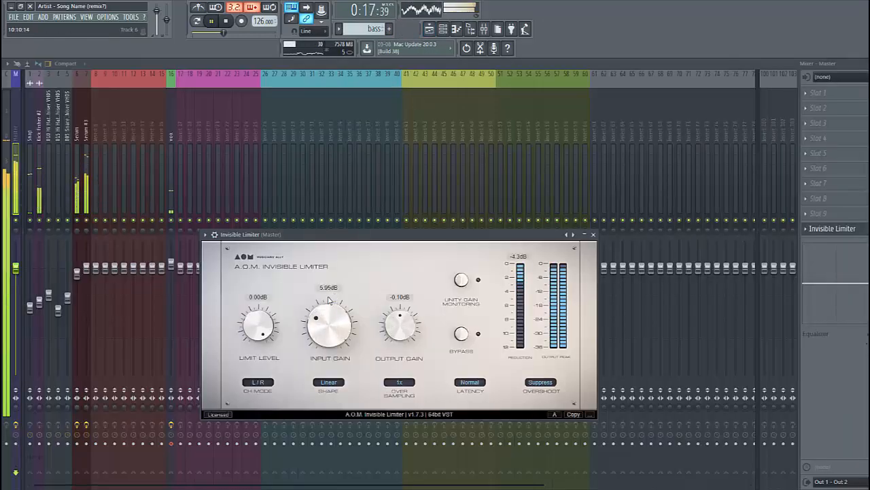
left_click(430, 30)
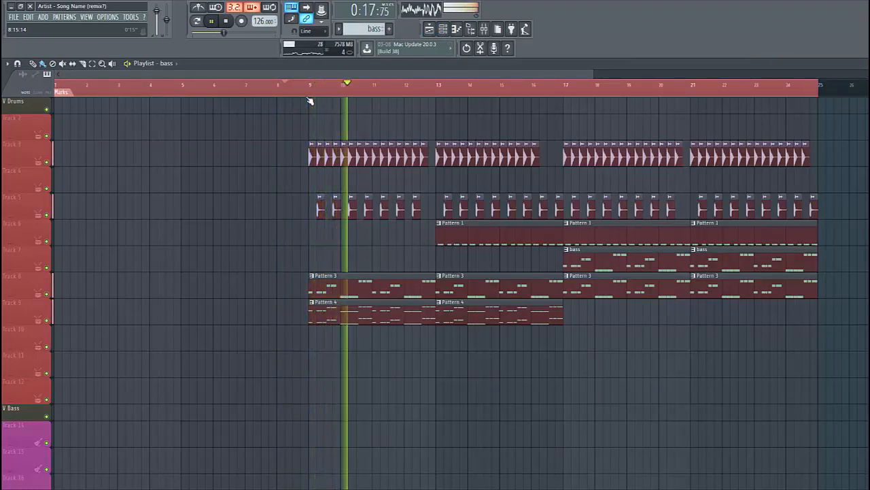
key("space")
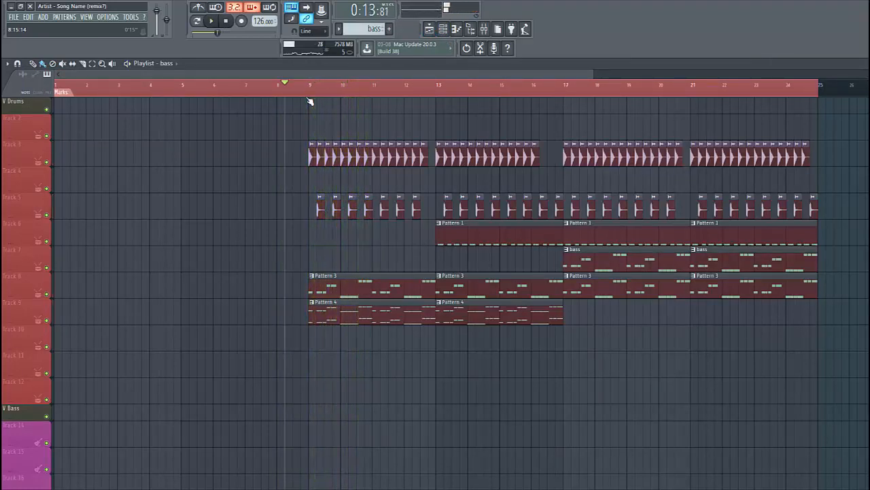